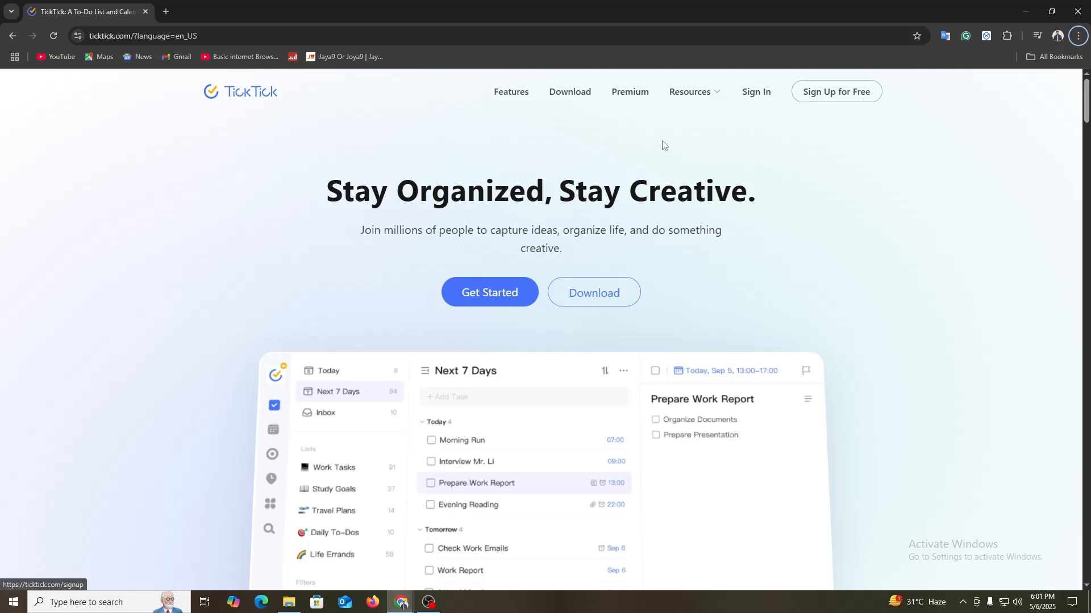
Step: Open the TickTick features overview and examine the sections on task capture, task management and reminders
click(507, 95)
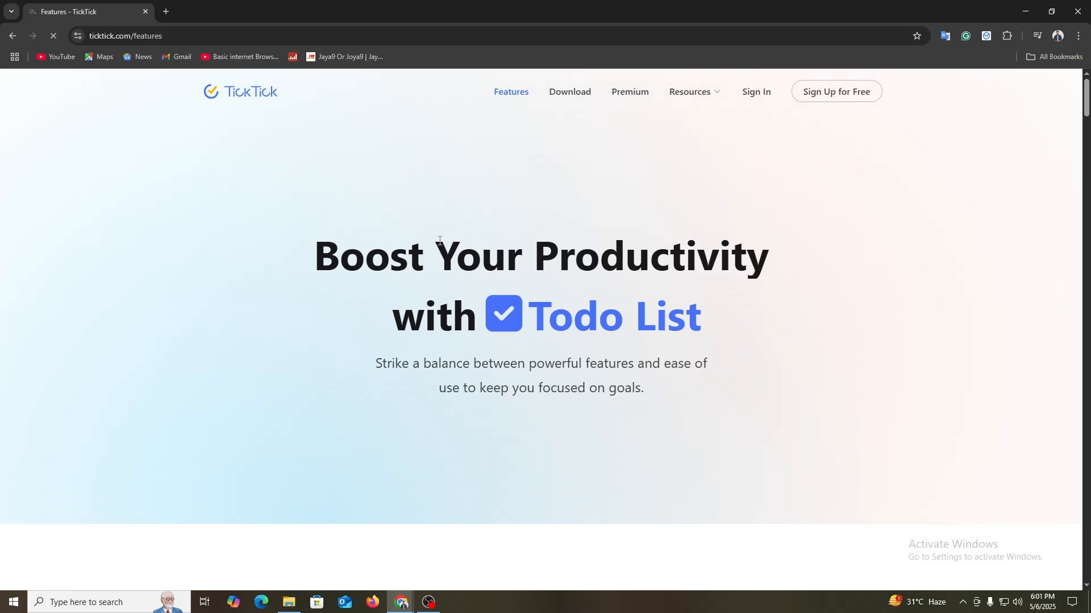
drag(410, 244, 681, 287)
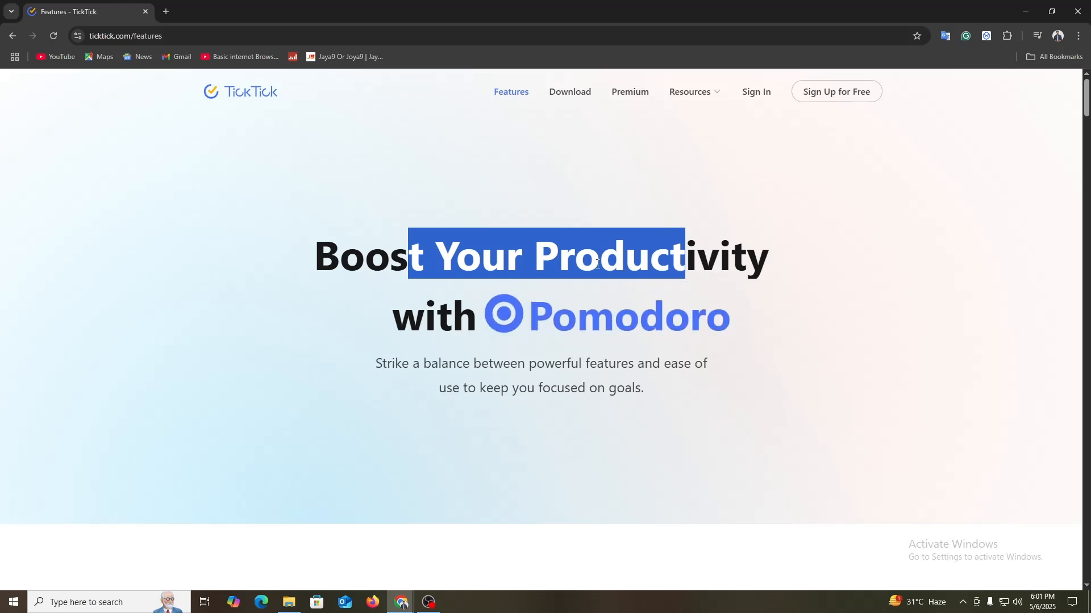
click(530, 305)
scroll(529, 305, down, 7)
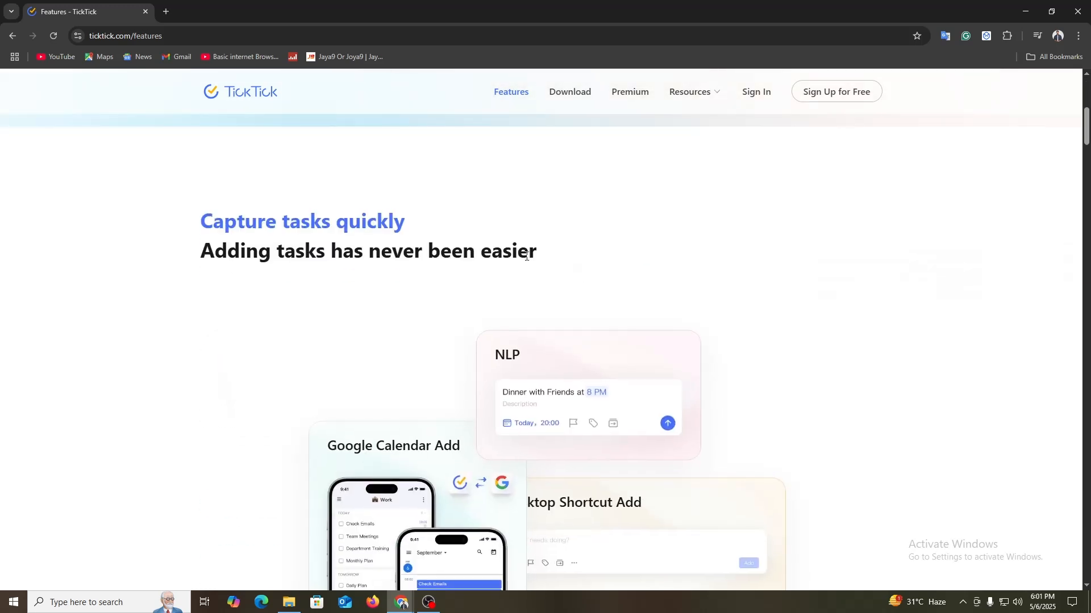
scroll(280, 260, down, 2)
scroll(568, 318, down, 2)
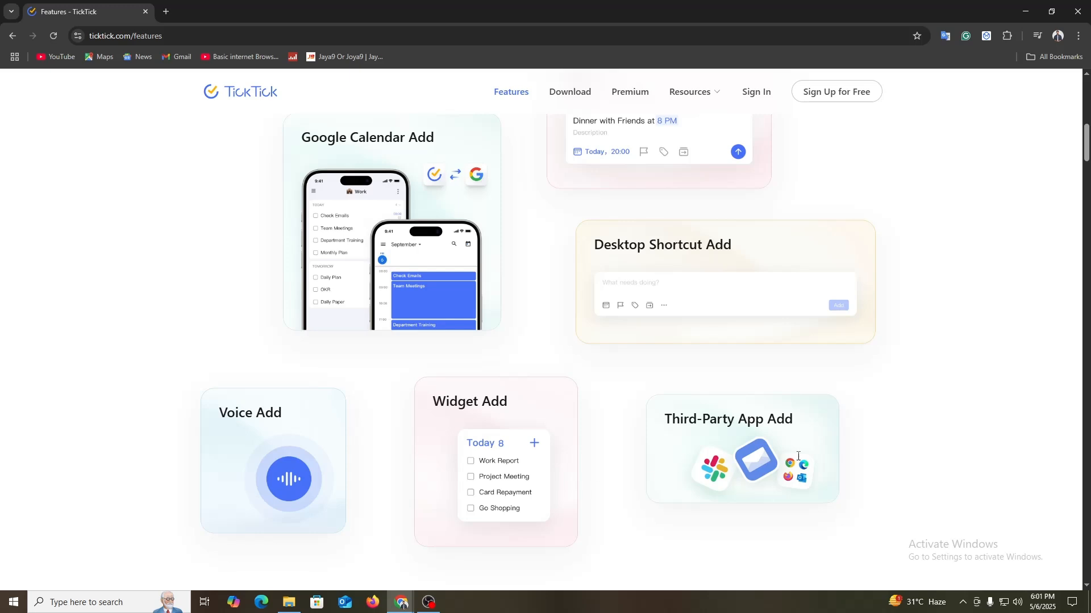
scroll(798, 456, down, 7)
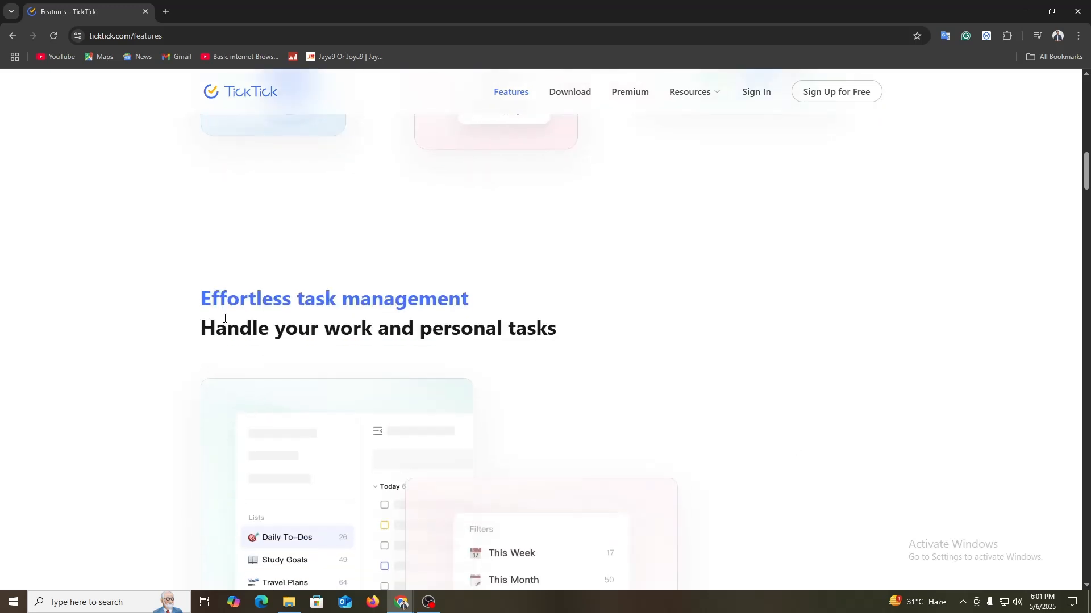
drag(223, 303, 500, 312)
click(488, 309)
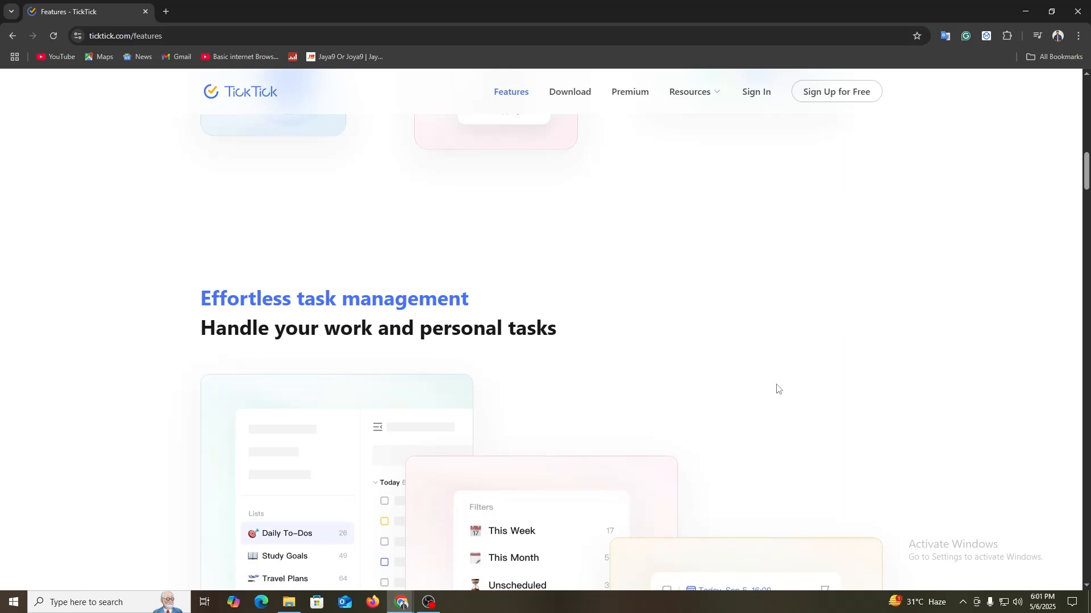
scroll(779, 390, down, 5)
scroll(781, 391, down, 4)
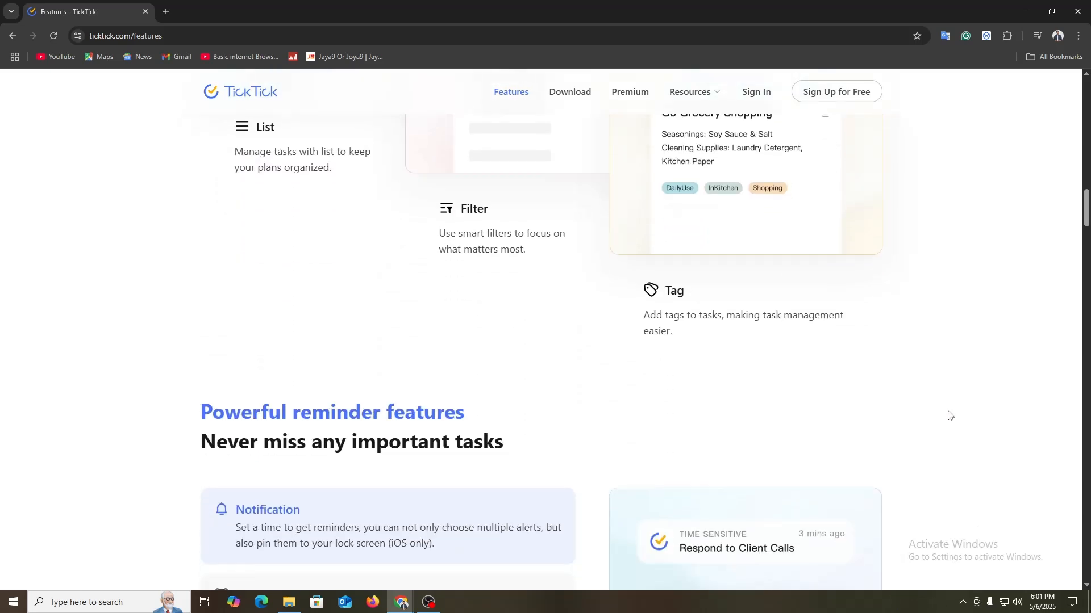
scroll(966, 170, up, 15)
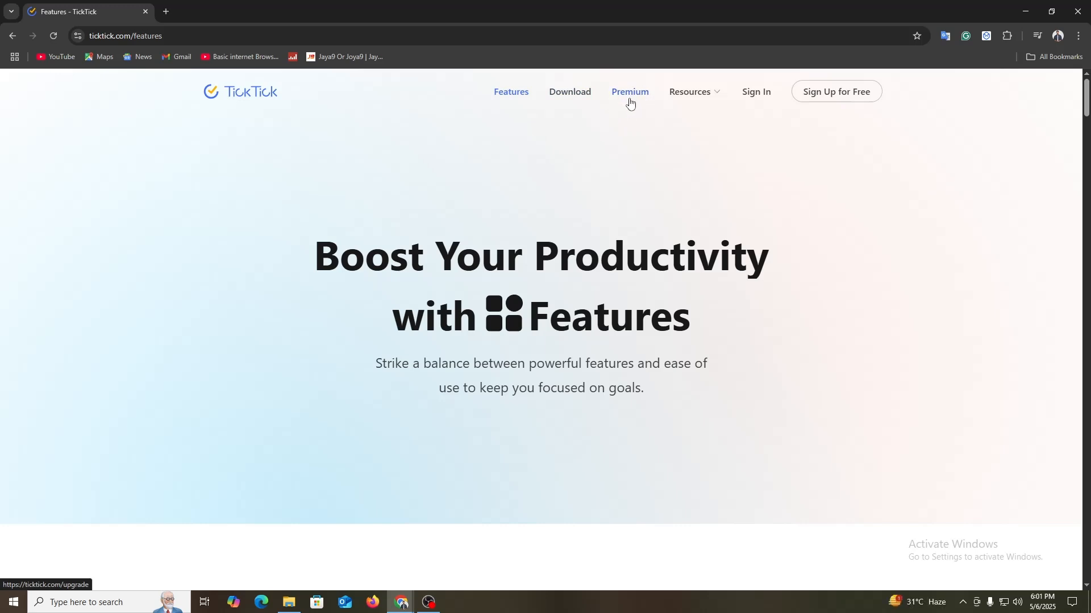
Step: Open the Premium page and look through the premium features, annual plan and refund information
click(628, 98)
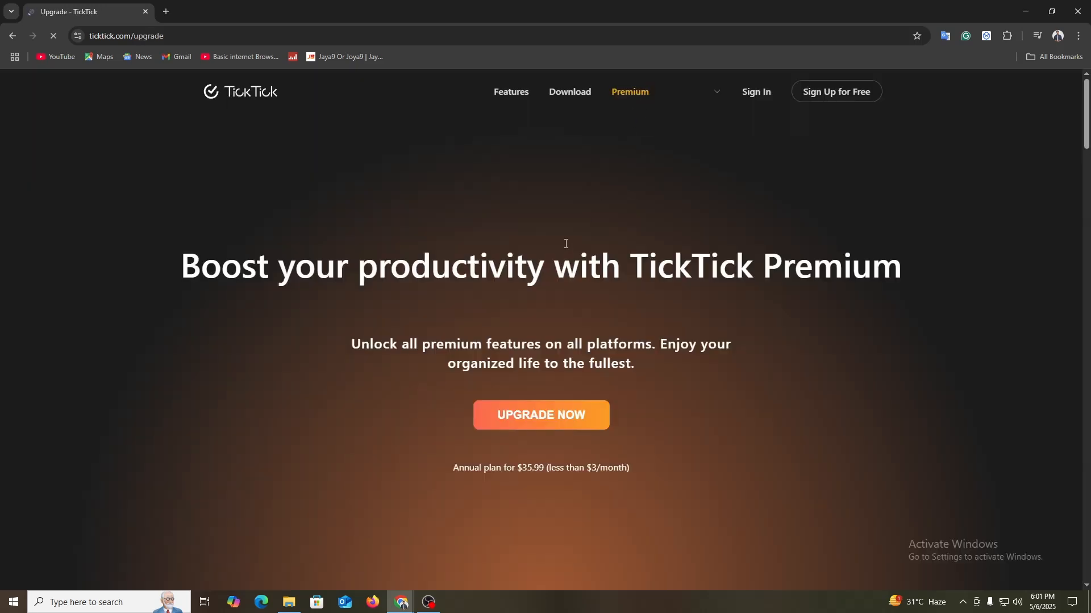
scroll(664, 305, down, 11)
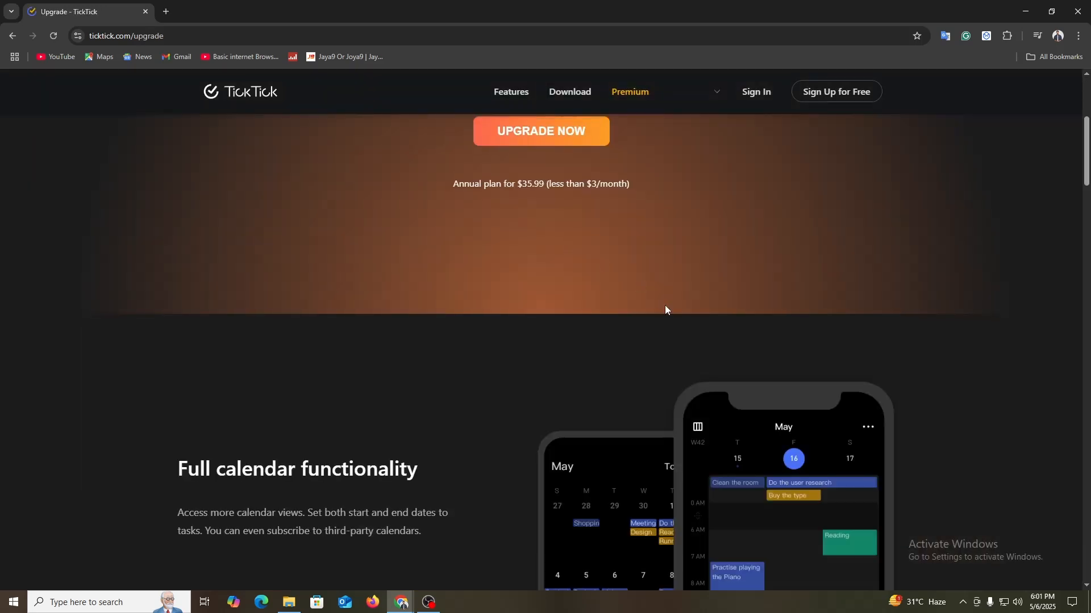
scroll(701, 356, down, 6)
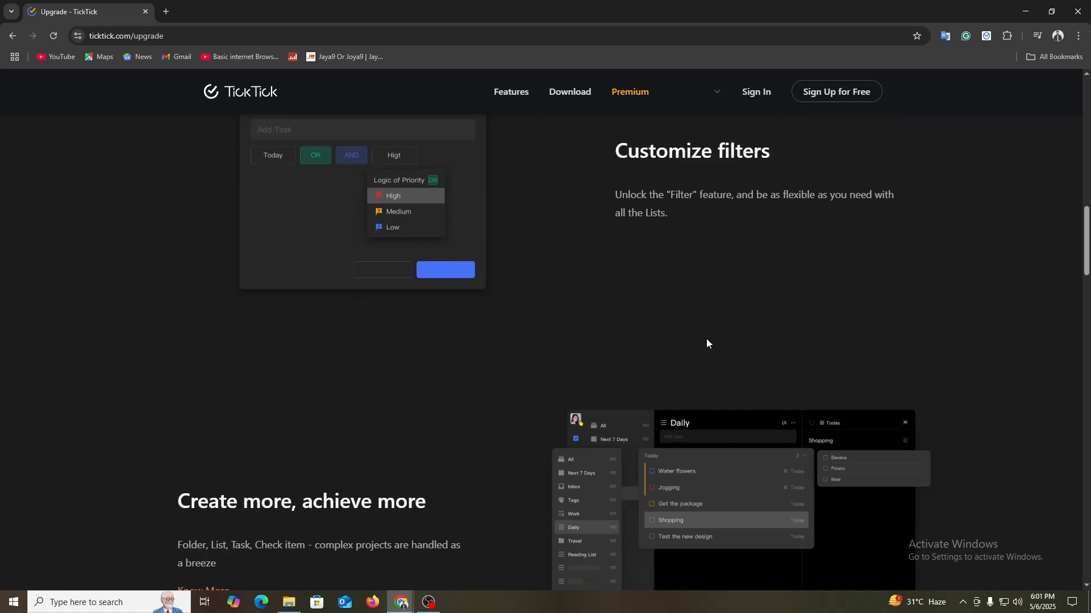
scroll(707, 346, down, 1)
scroll(710, 347, down, 12)
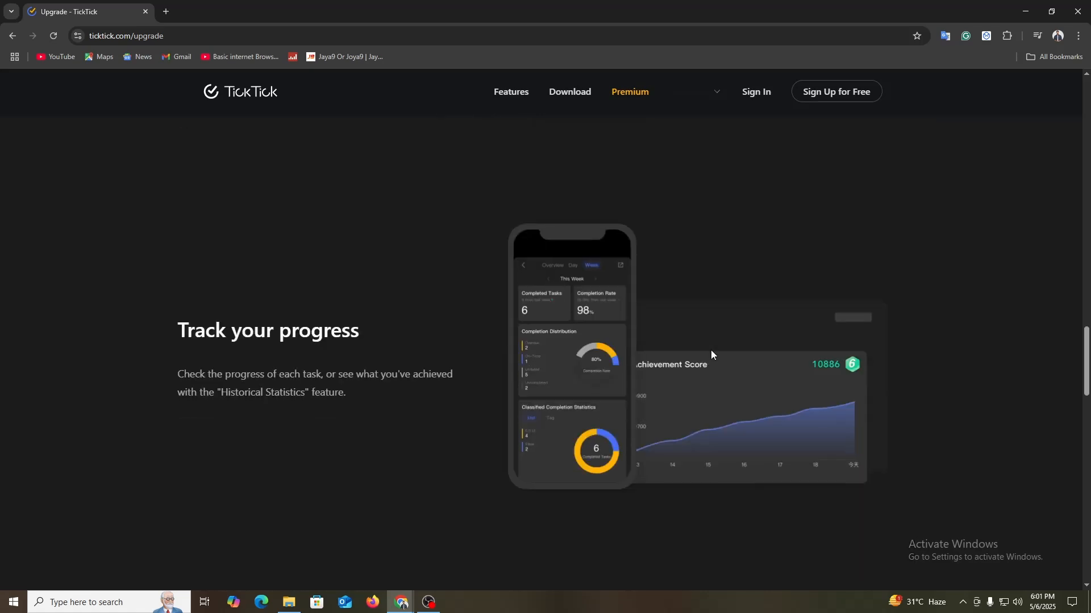
scroll(710, 350, down, 5)
scroll(711, 350, down, 10)
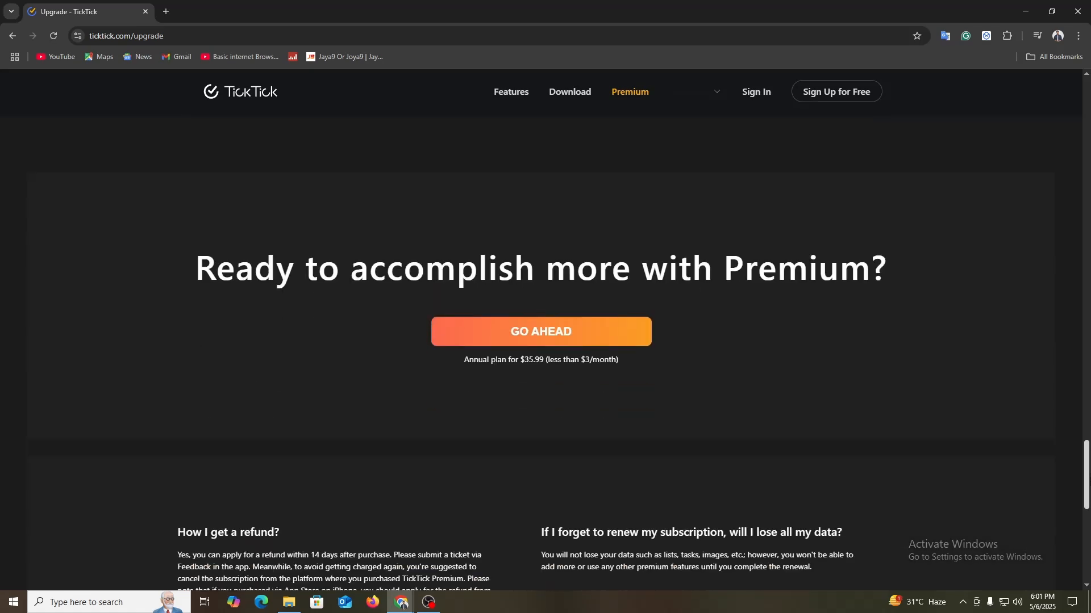
key(Home)
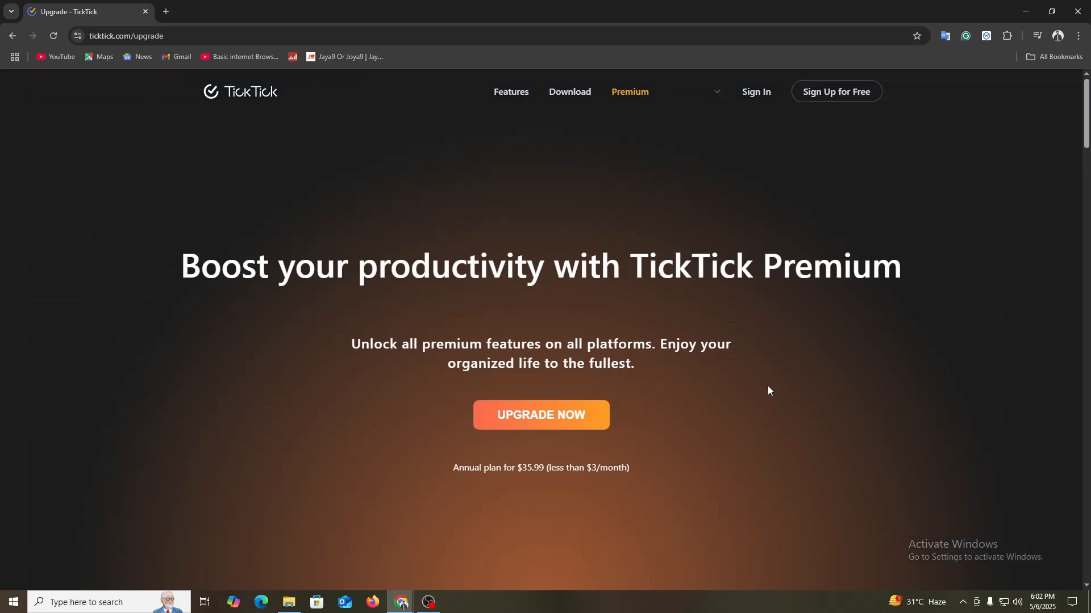
Step: Sign up for a free account with the existing Google account and approve sharing its profile with TickTick
click(842, 93)
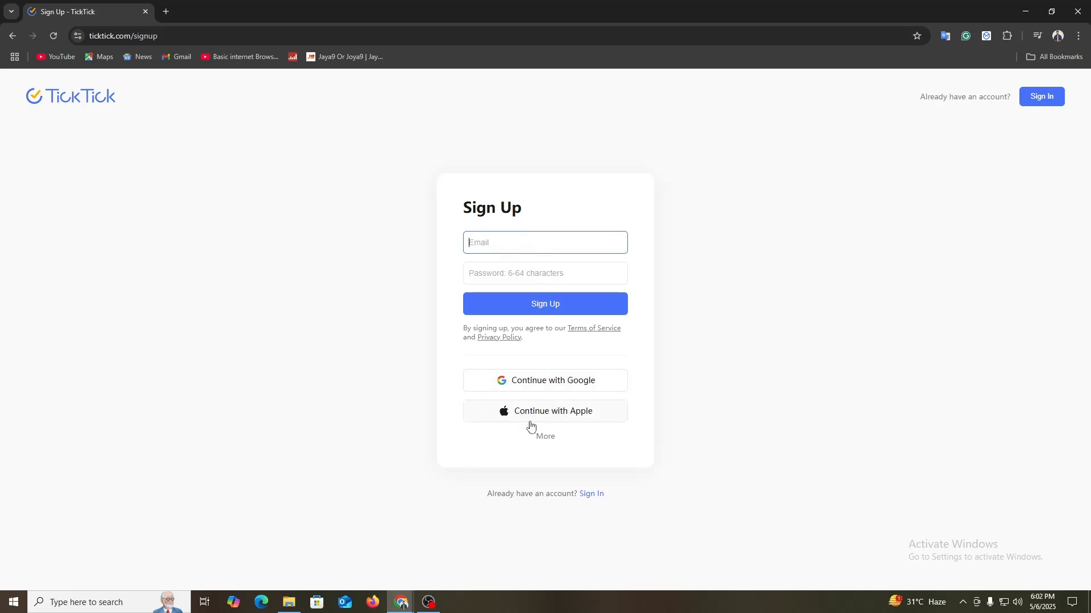
click(543, 442)
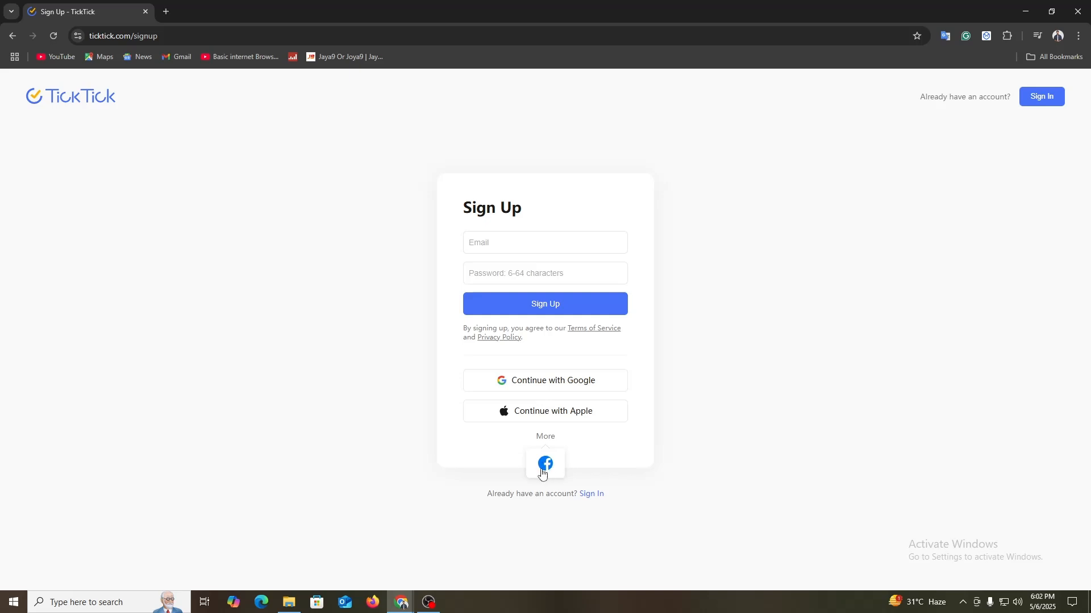
click(551, 382)
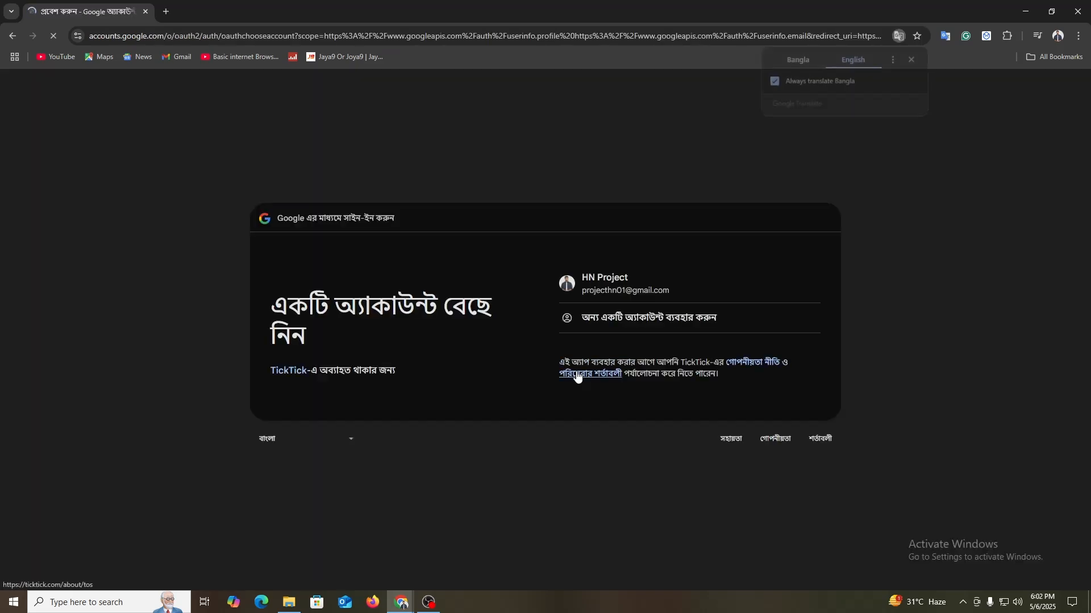
click(627, 290)
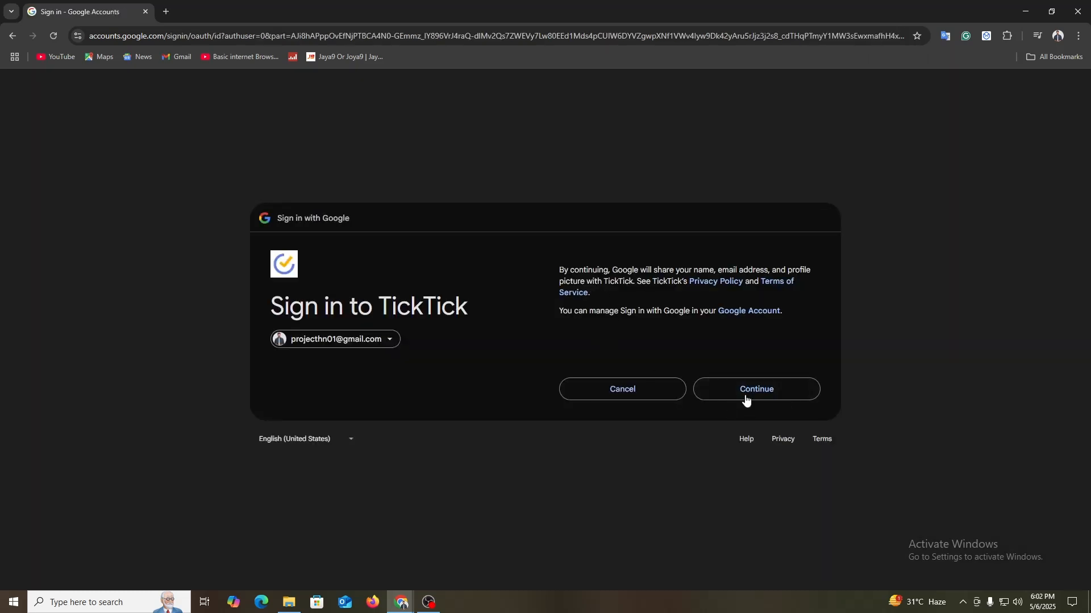
click(756, 396)
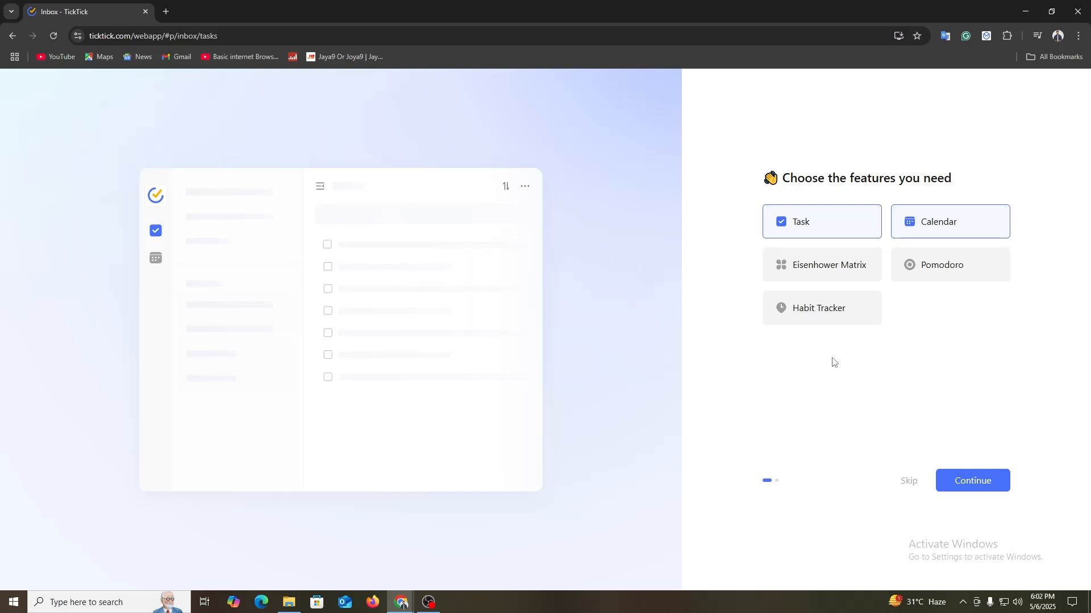
Step: Add Habit Tracker, Eisenhower Matrix and Pomodoro to the chosen features and continue the setup
click(836, 318)
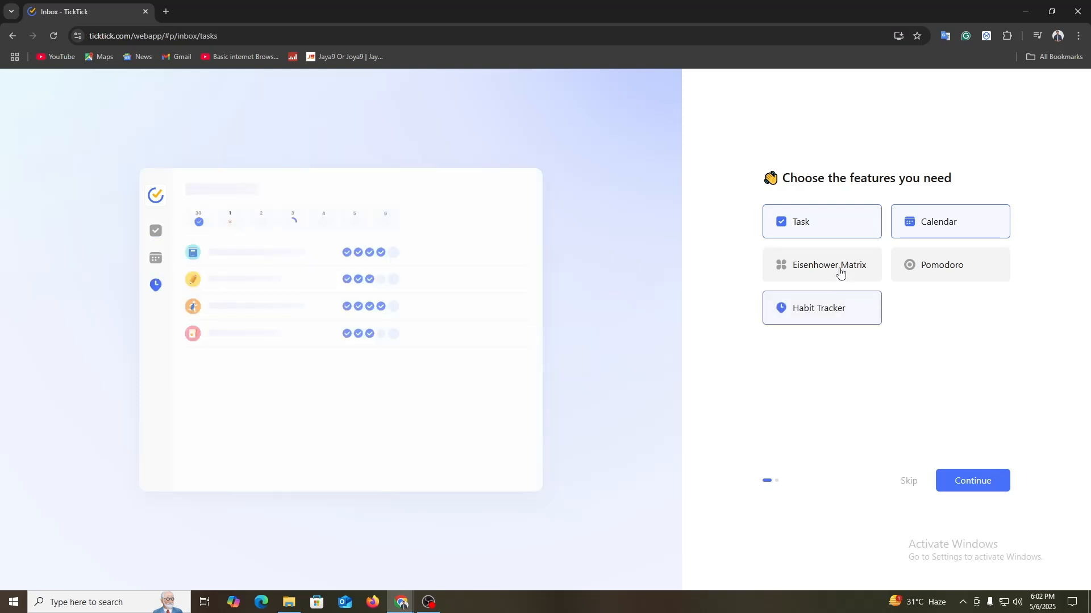
click(839, 270)
click(909, 265)
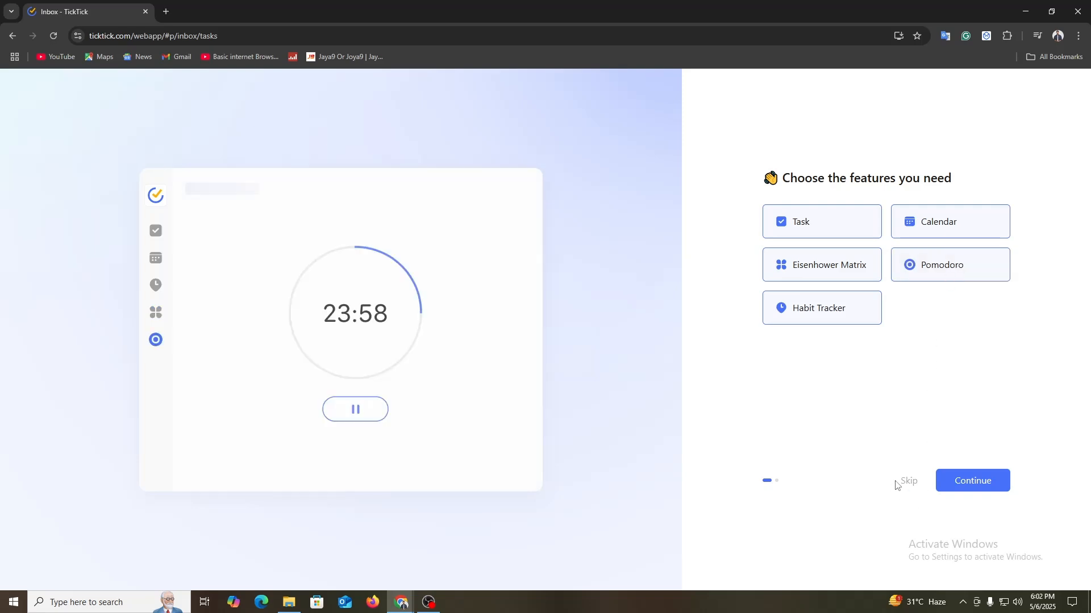
click(965, 485)
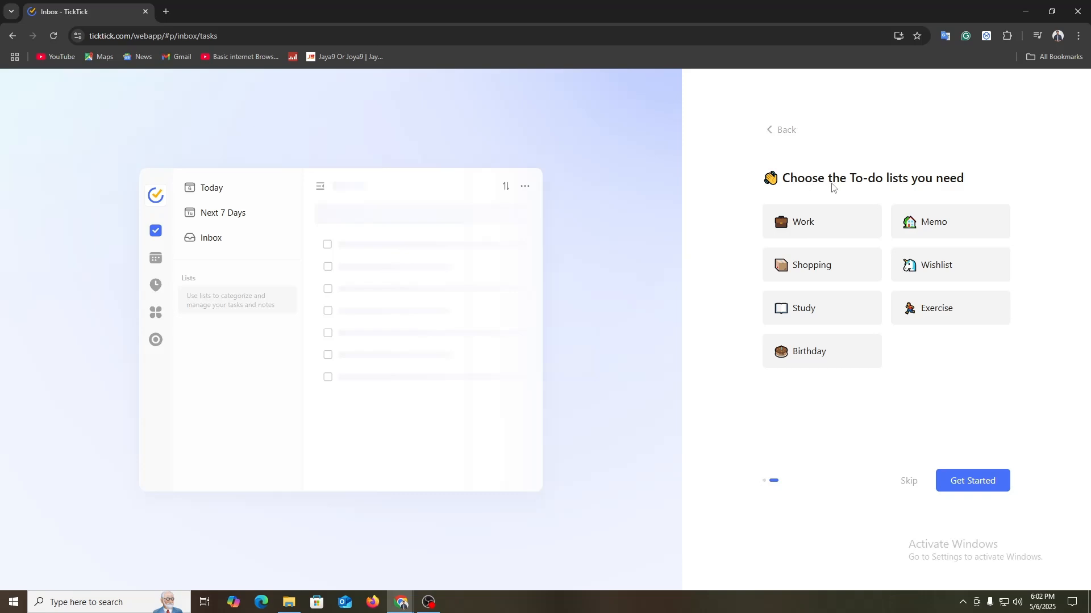
Step: Choose the Work, Memo, Shopping, Wishlist, Study, Exercise and Birthday to-do lists and finish the setup
click(818, 243)
click(958, 232)
click(853, 268)
click(938, 271)
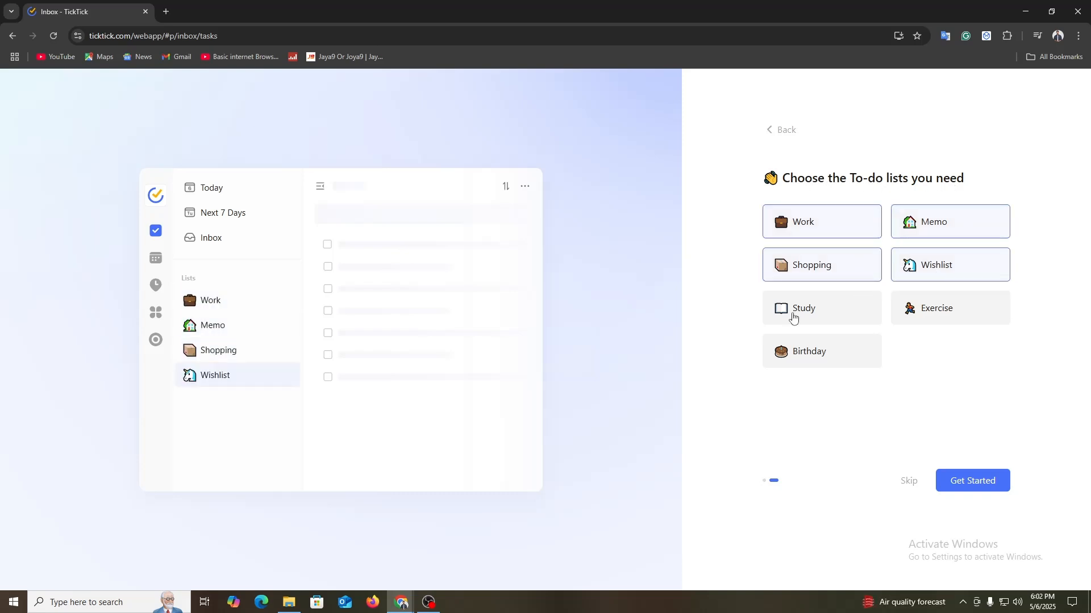
click(791, 314)
click(957, 312)
click(813, 364)
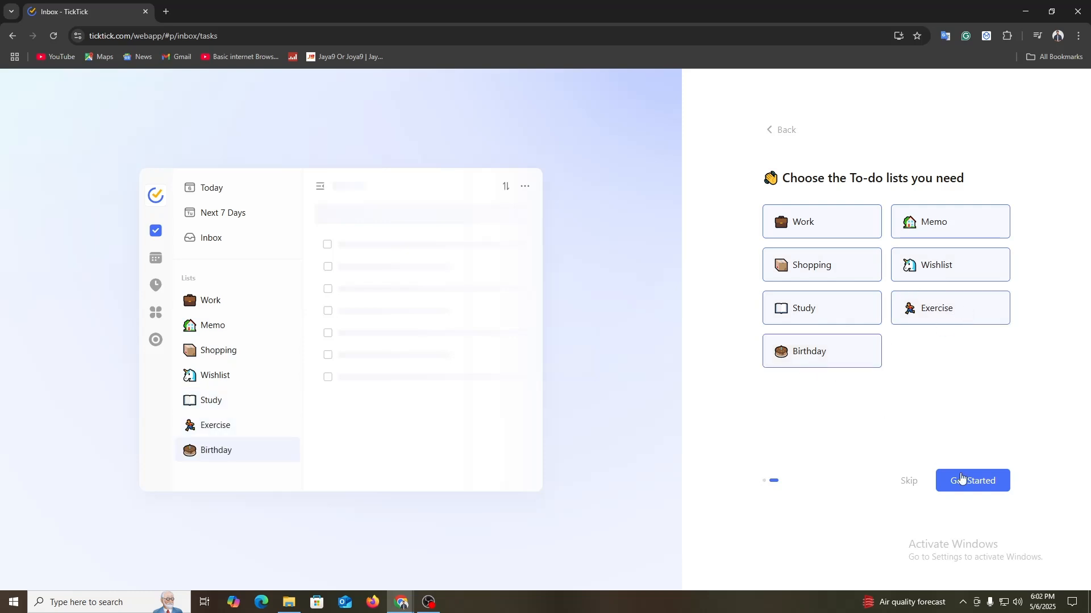
click(974, 480)
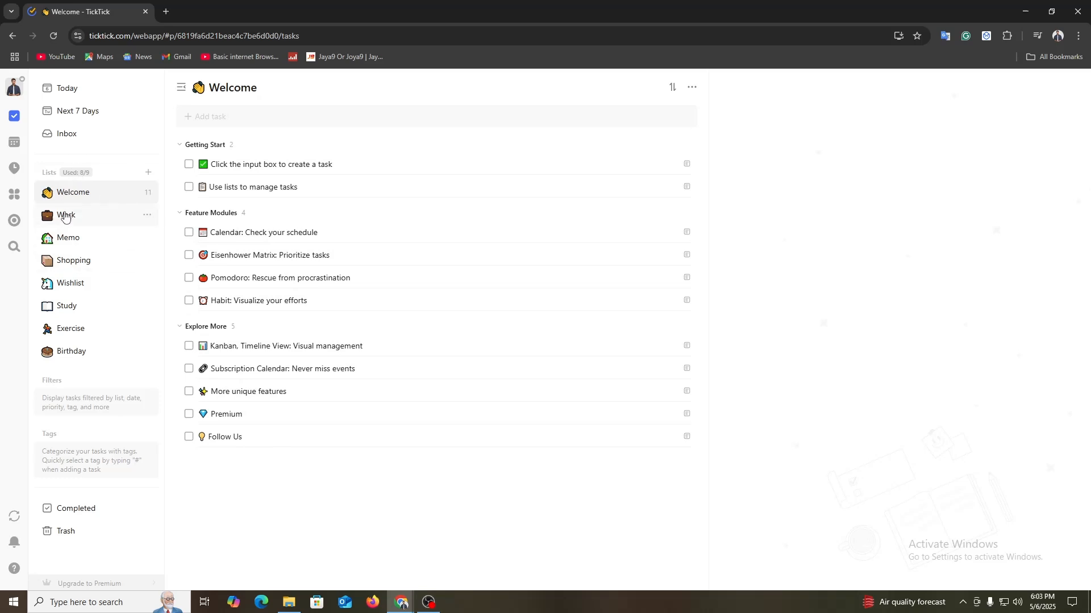
Step: Delete the Welcome list together with all its tasks
click(148, 192)
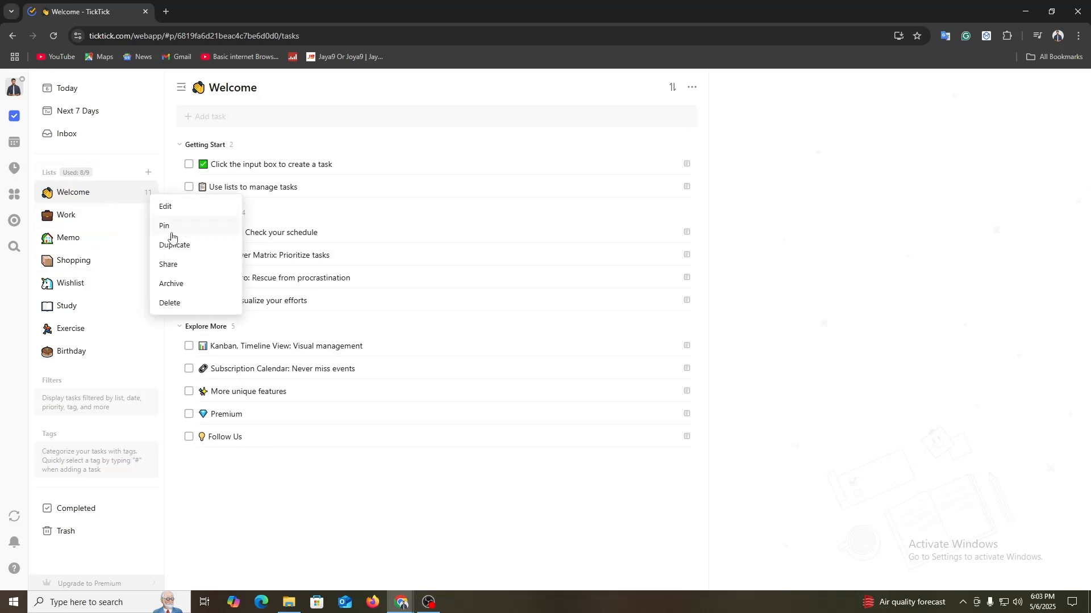
click(164, 303)
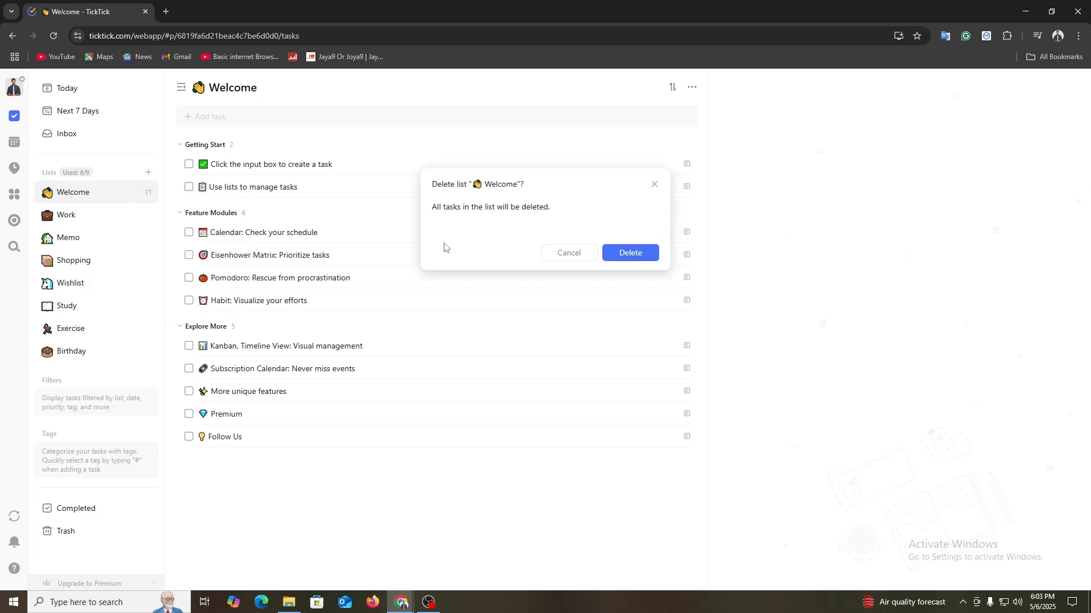
click(632, 252)
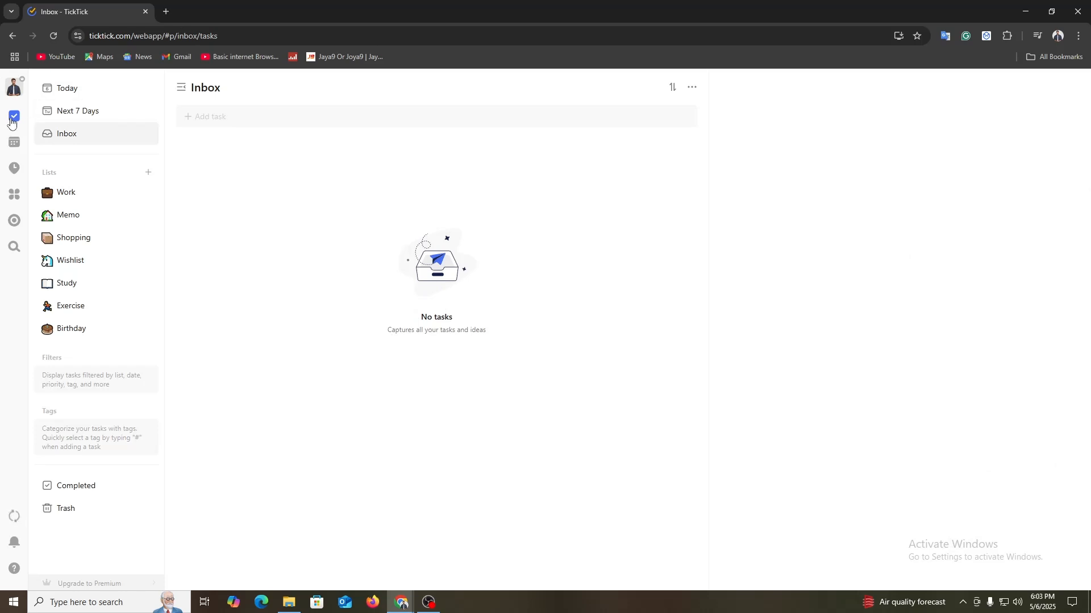
Step: View the Calendar, Habit Tracker and Eisenhower Matrix modules one after another
click(13, 143)
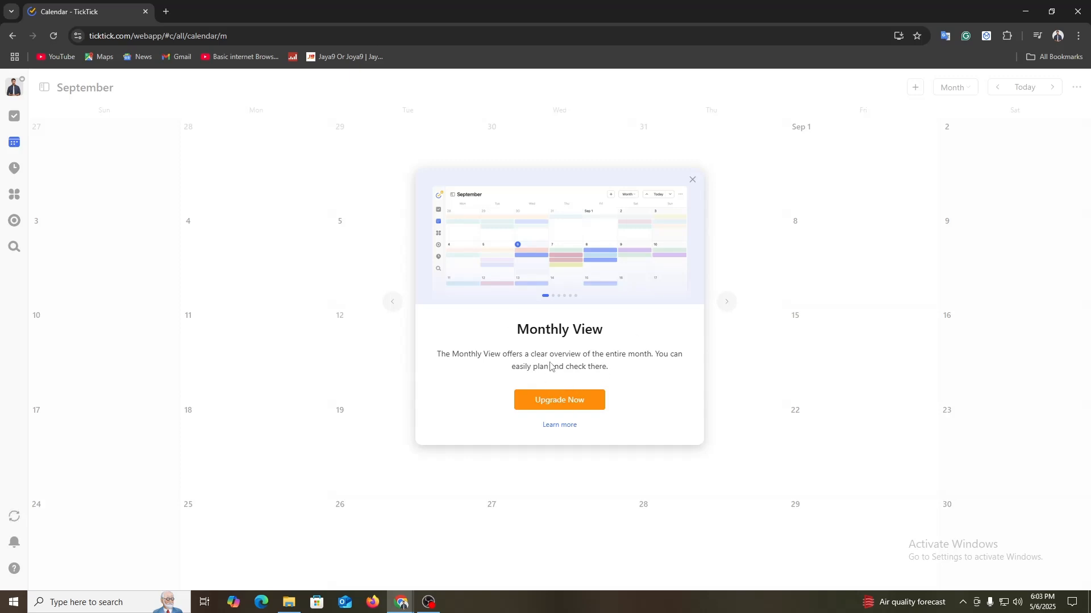
click(13, 170)
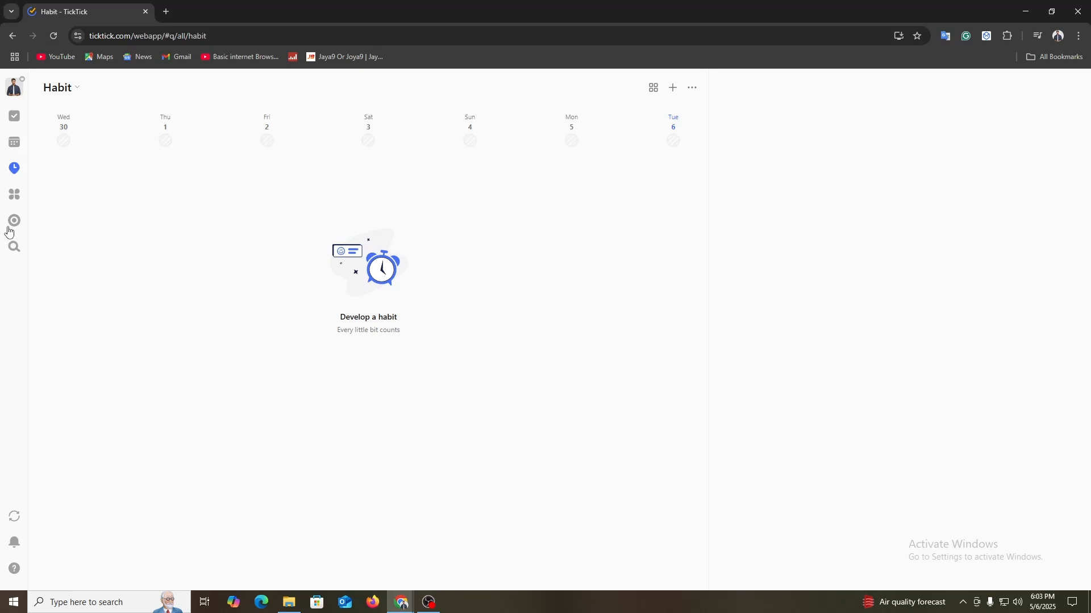
click(17, 197)
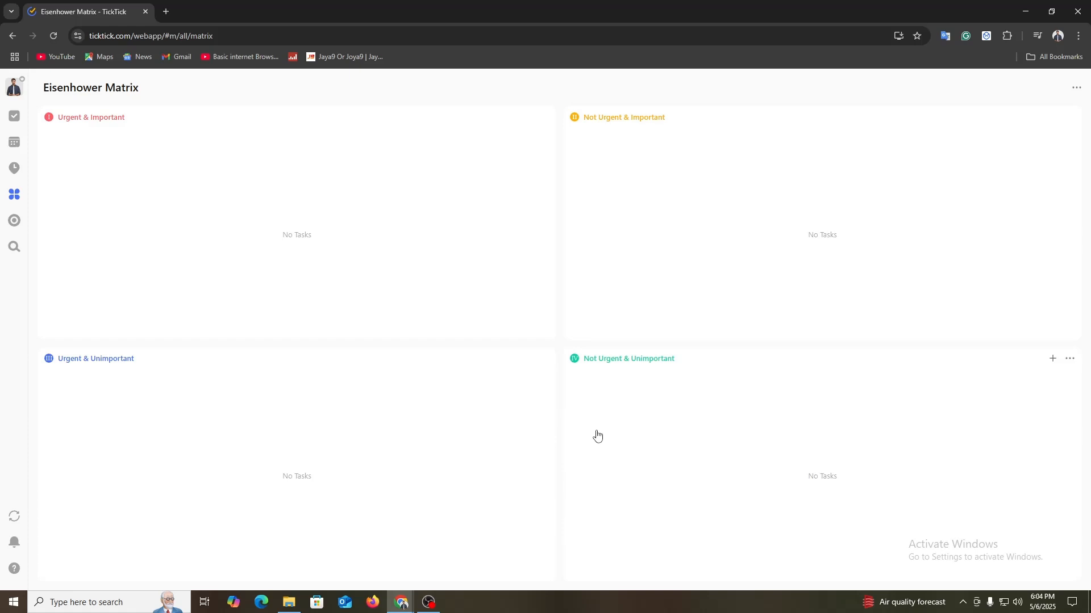
Step: Add a task titled "Contect" to the Inbox task list and mark it as completed
click(14, 119)
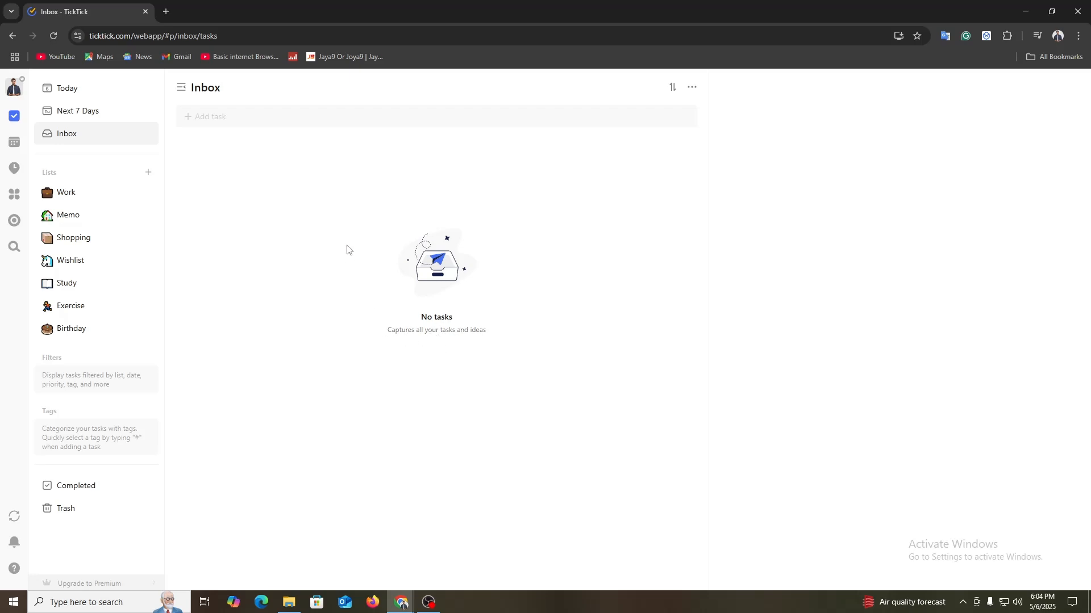
click(221, 118)
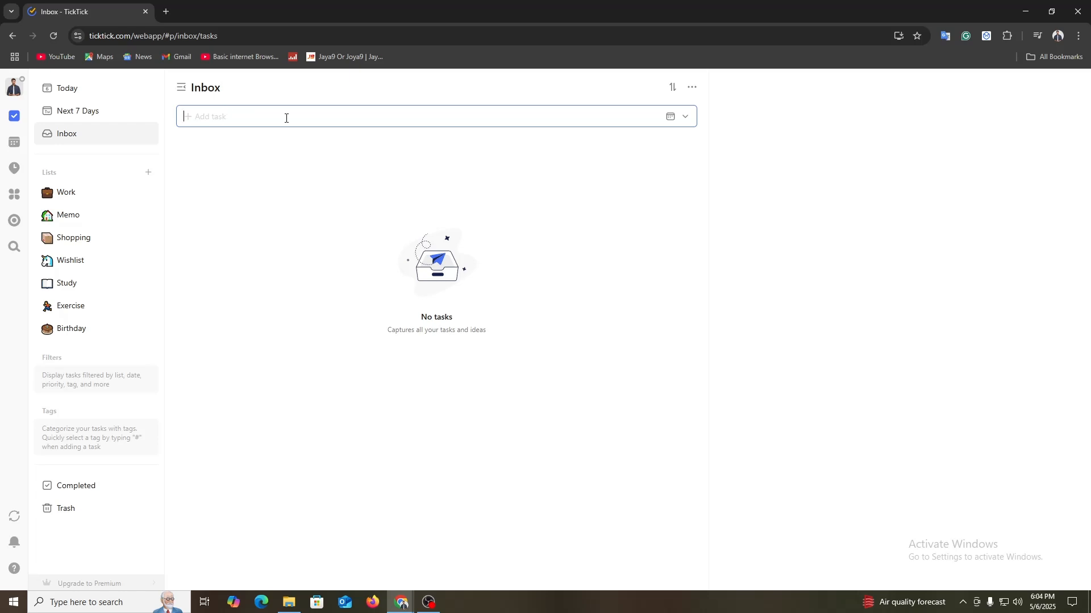
text(Dev)
key(BackSpace)
key(BackSpace)
key(BackSpace)
text(Contect)
key(Return)
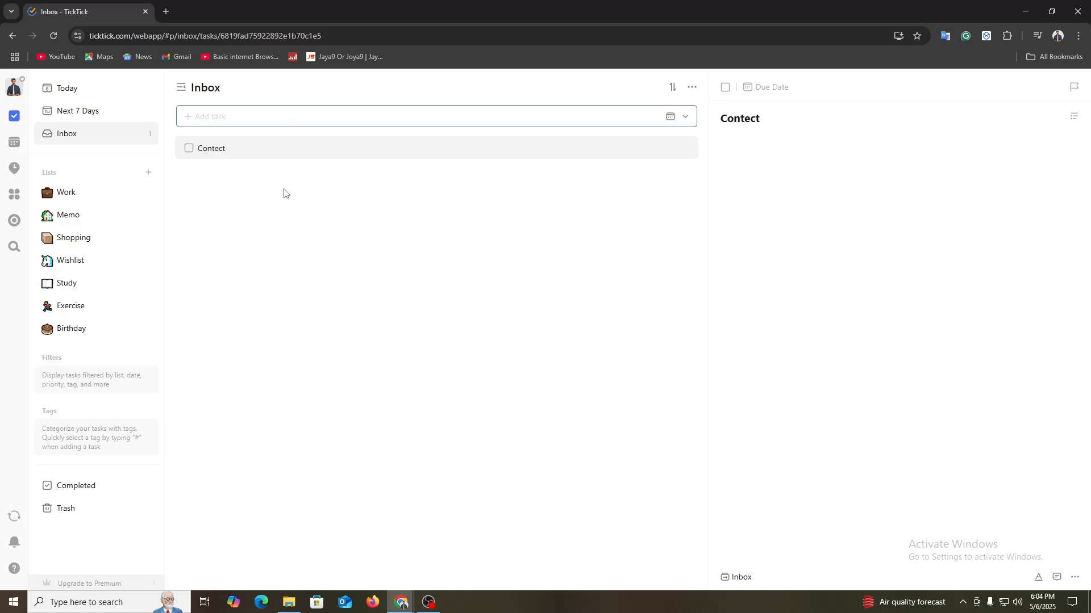
click(188, 150)
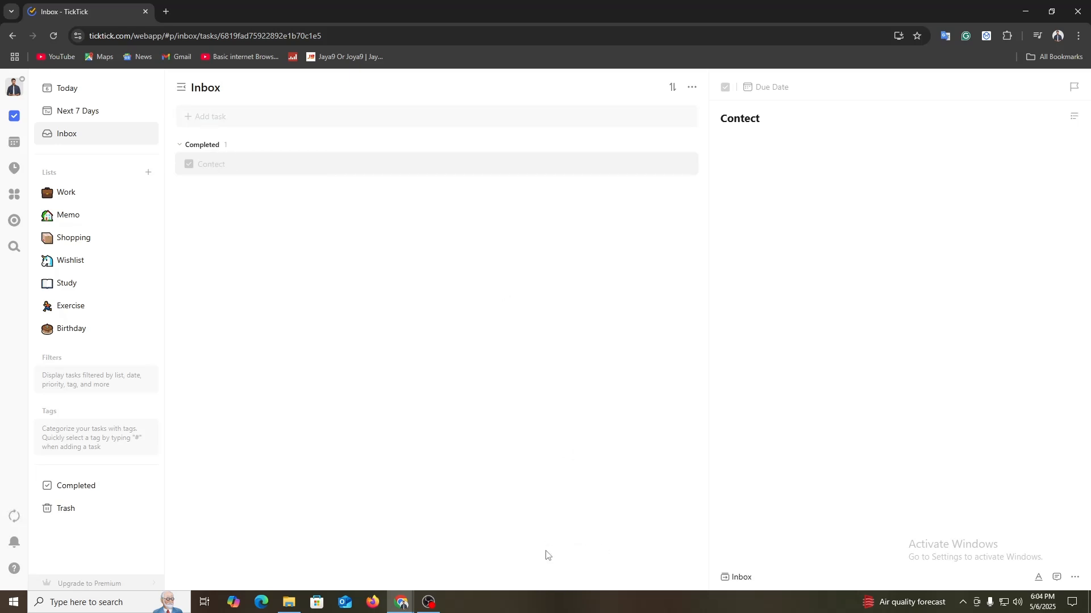
Step: Reopen the completed Contect task and add three subtasks to it: New Video, Scrip and Edit
click(189, 164)
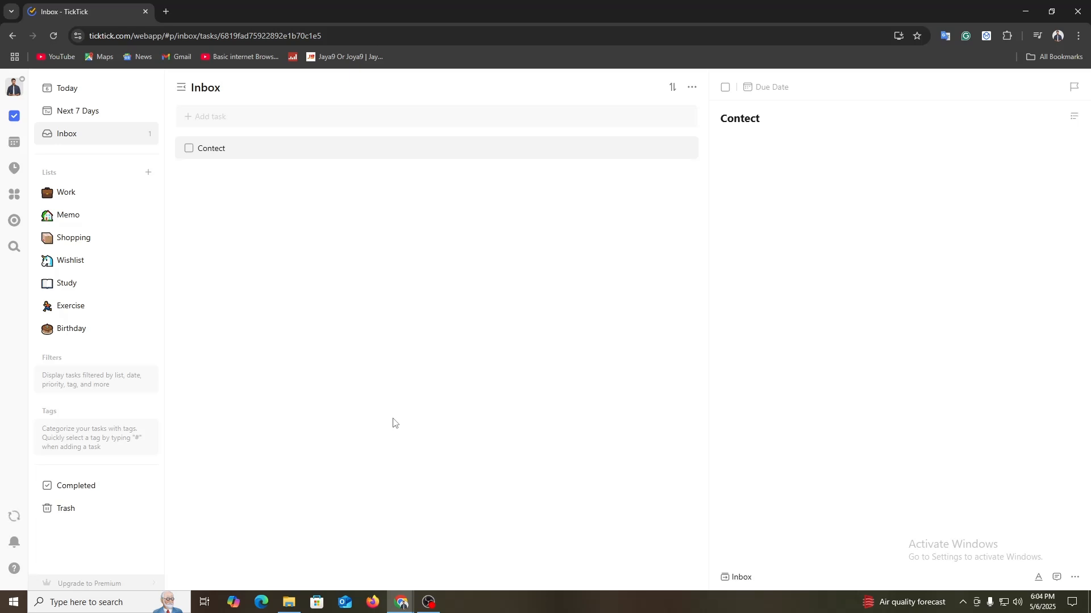
right_click(228, 157)
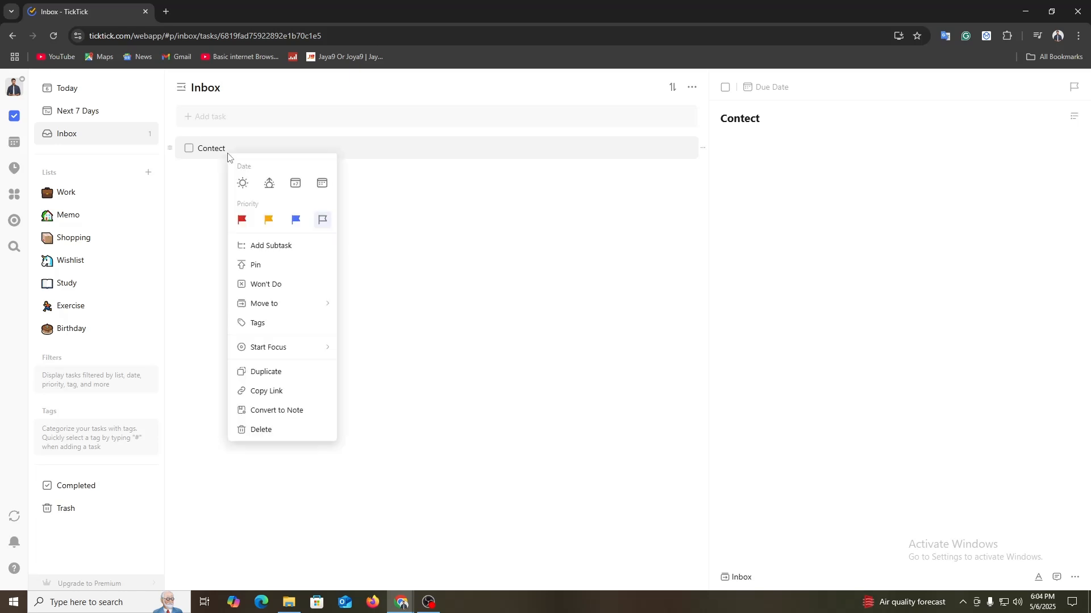
mouse_move(273, 310)
click(284, 252)
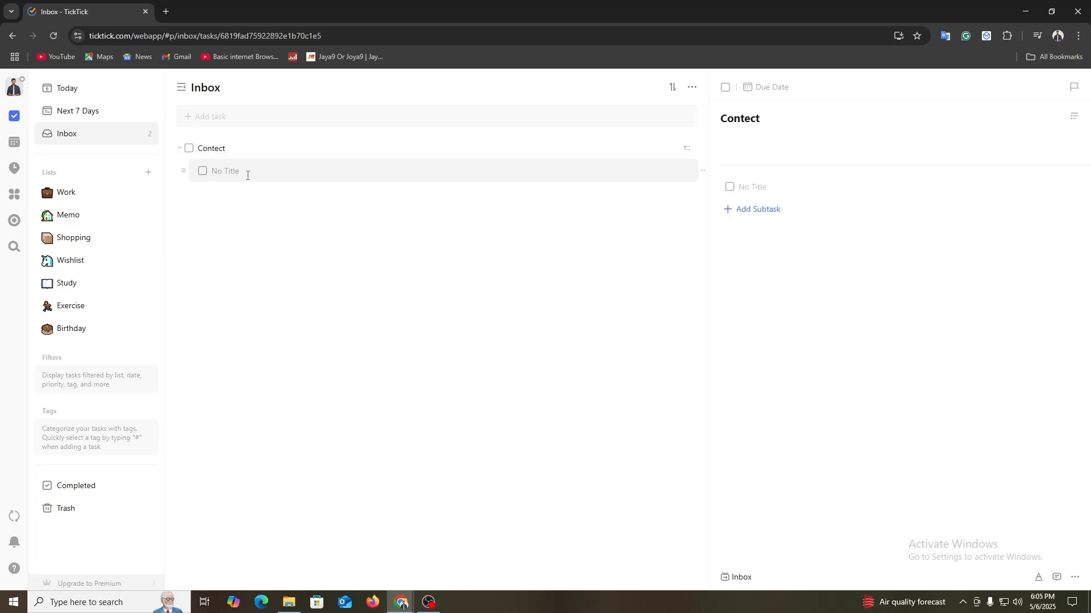
text(New Video)
key(Return)
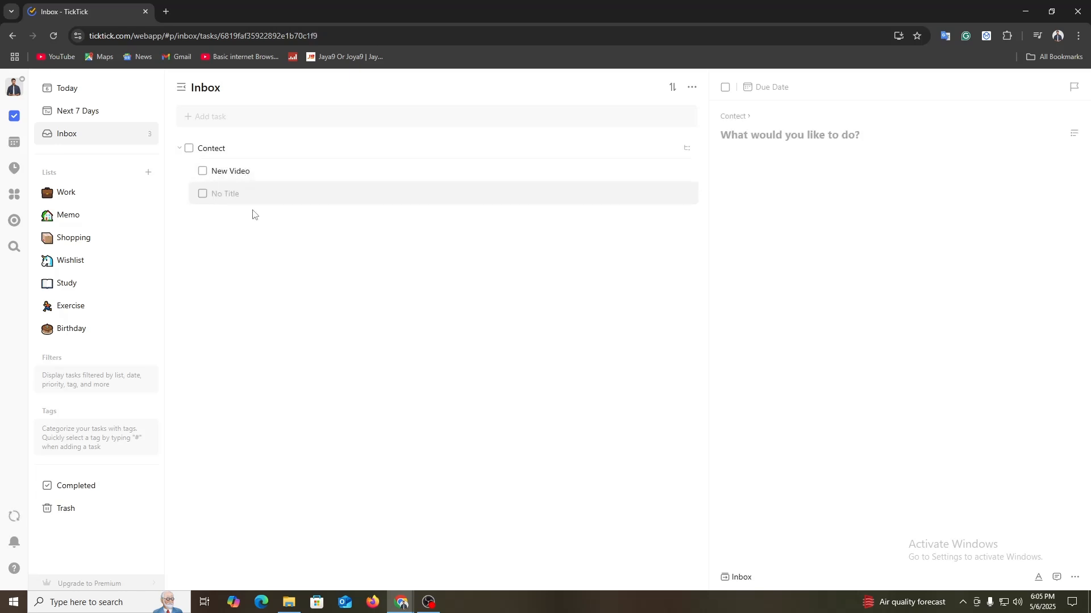
text(Scrip)
key(Return)
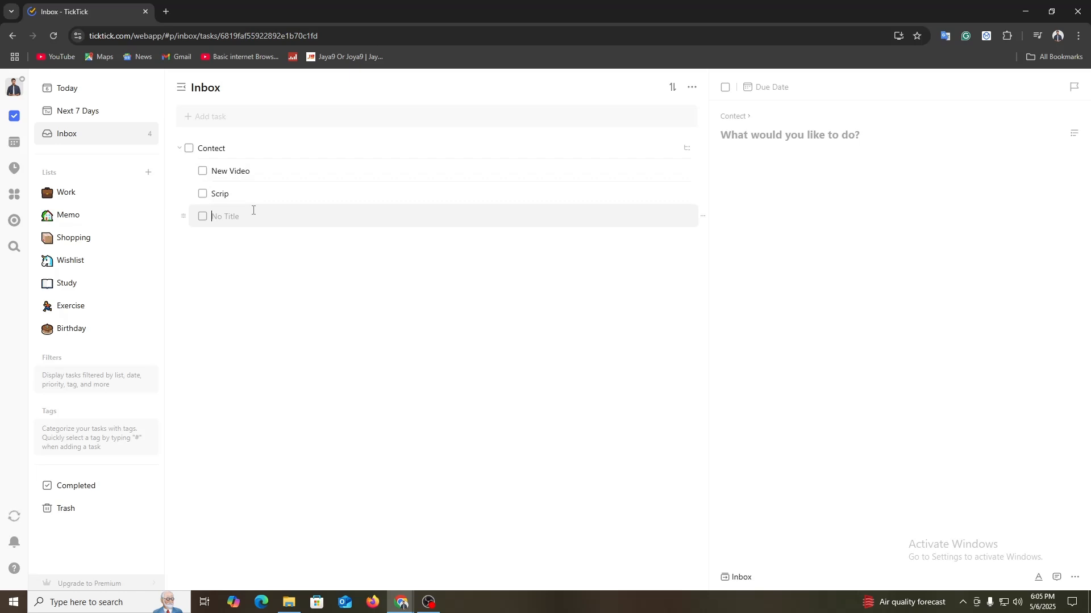
text(Edit)
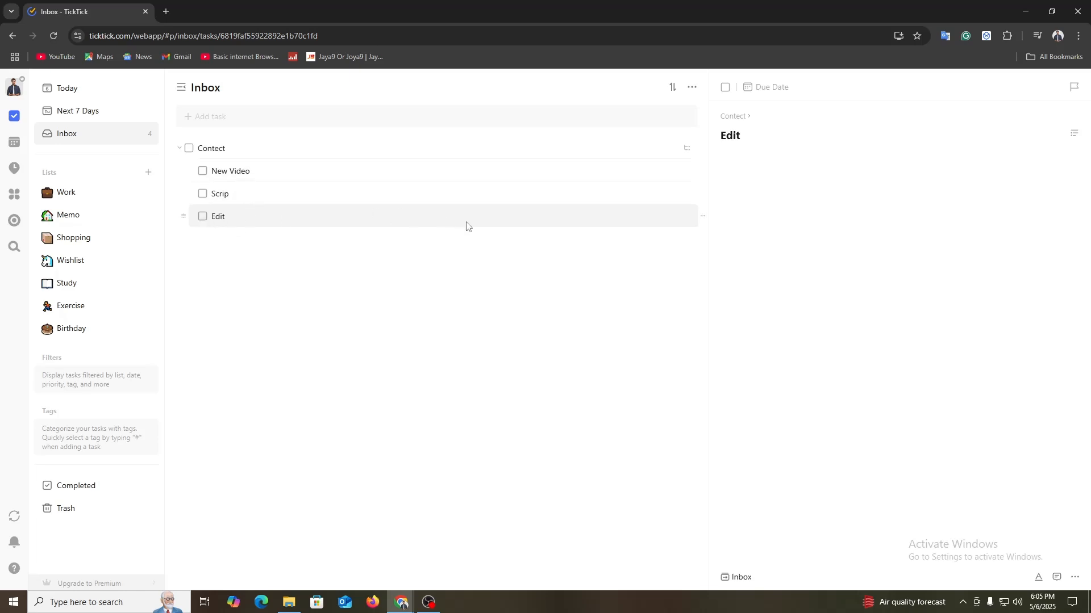
Step: Examine the actions available for the Edit subtask and for its parent task Contect
click(1074, 578)
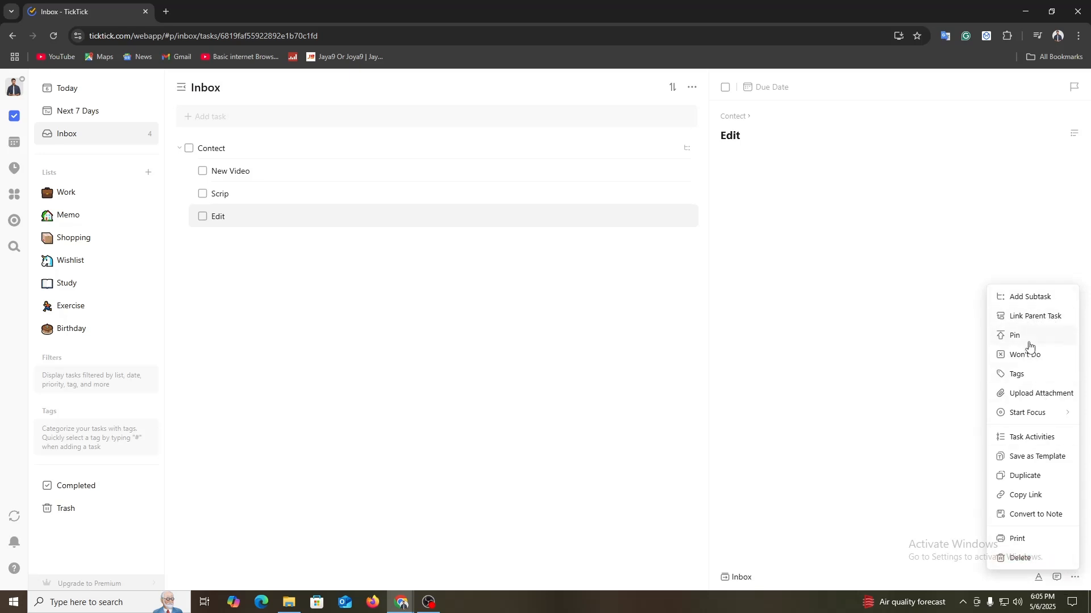
right_click(253, 154)
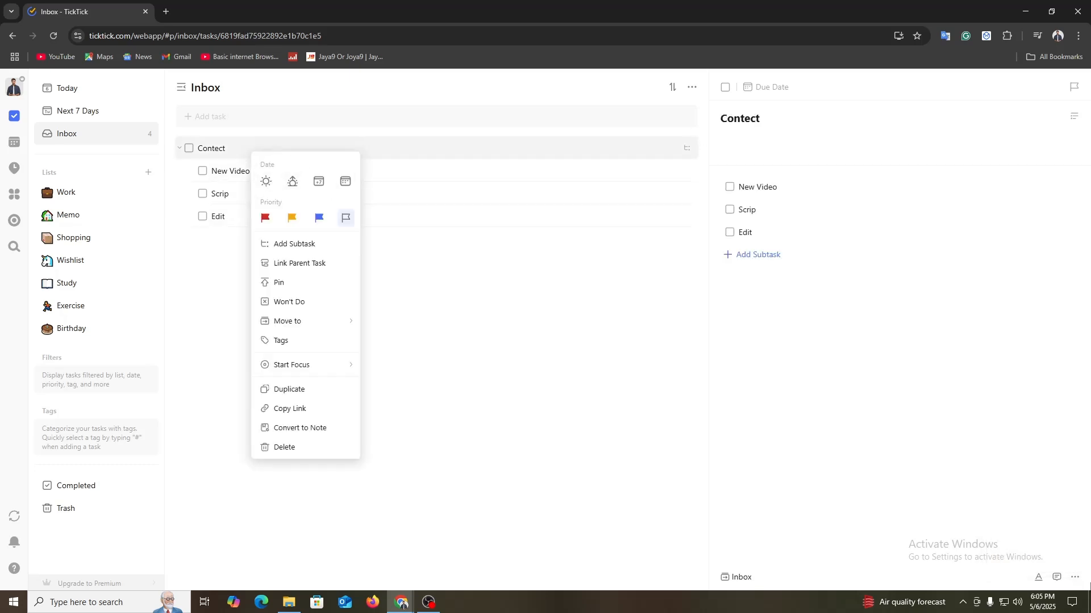
click(1075, 577)
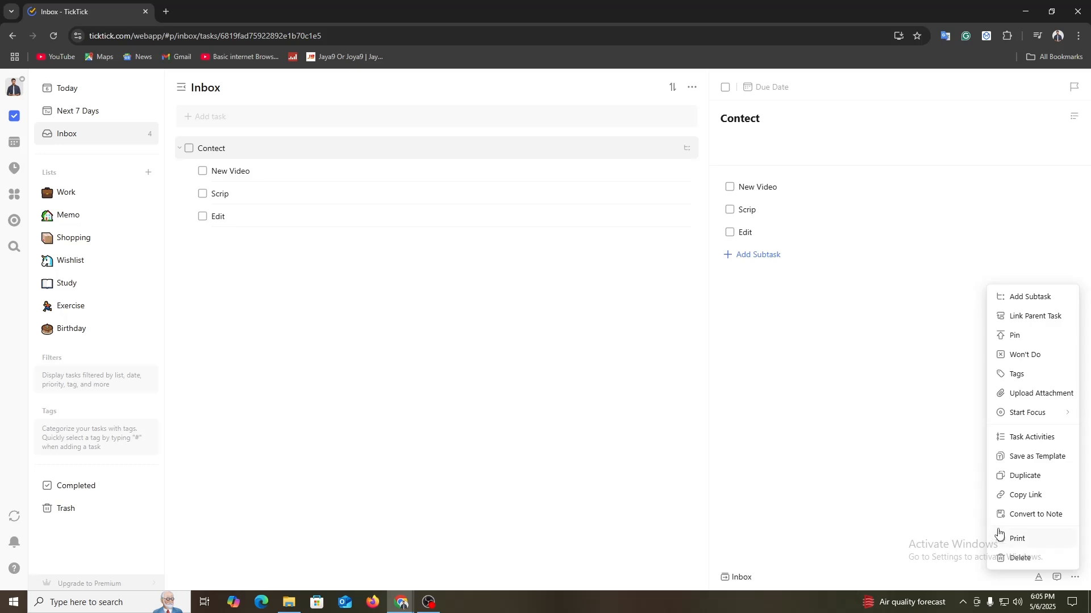
click(347, 302)
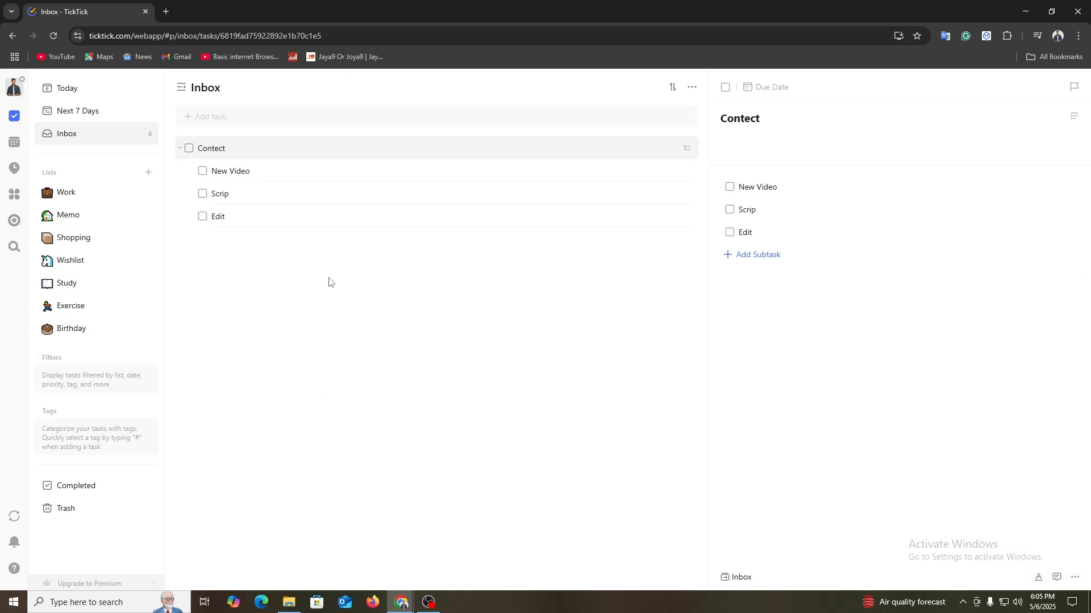
Step: Mark the Contect task as completed, and reopen it together with its New Video, Scrip and Edit subtasks
click(190, 149)
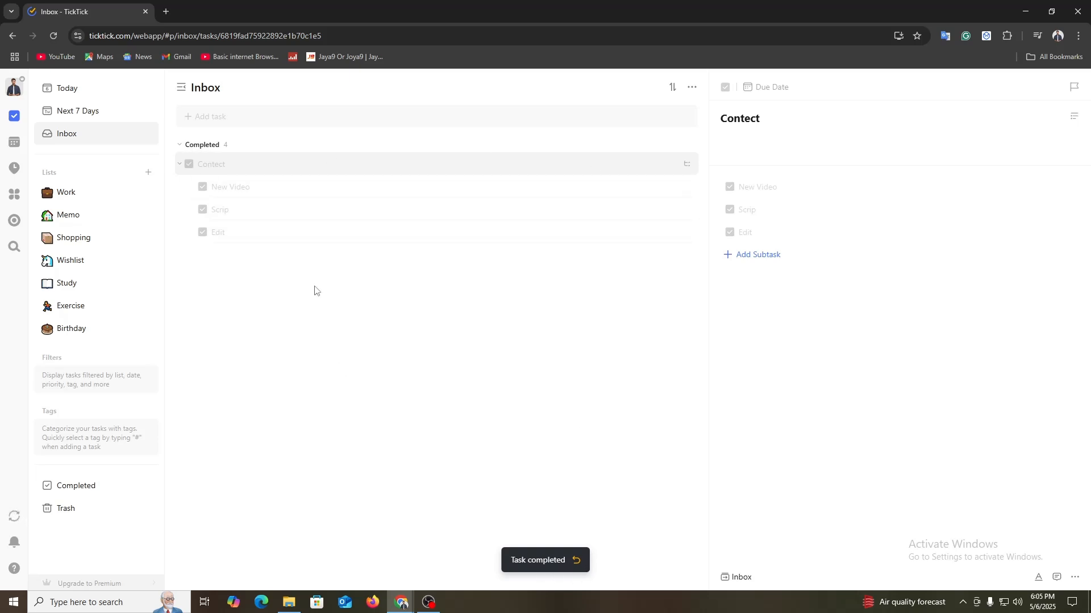
click(189, 165)
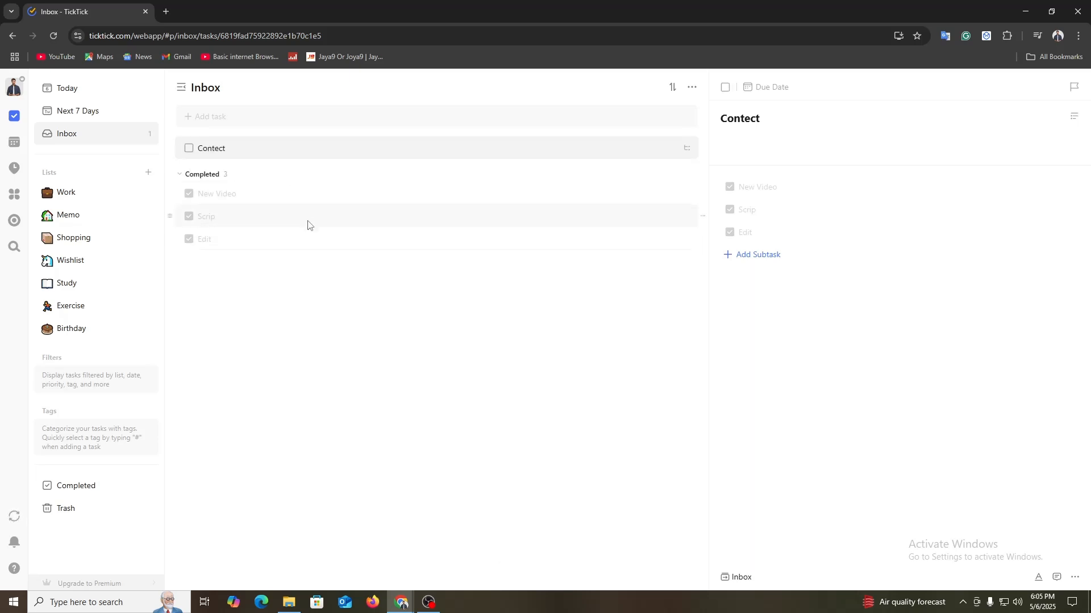
click(189, 194)
click(190, 217)
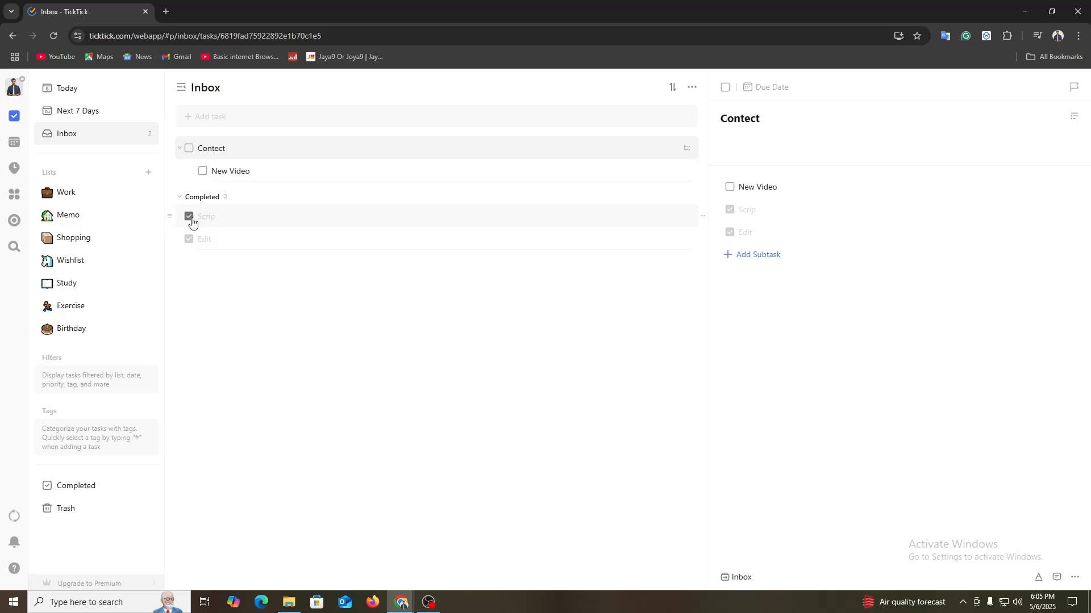
click(190, 239)
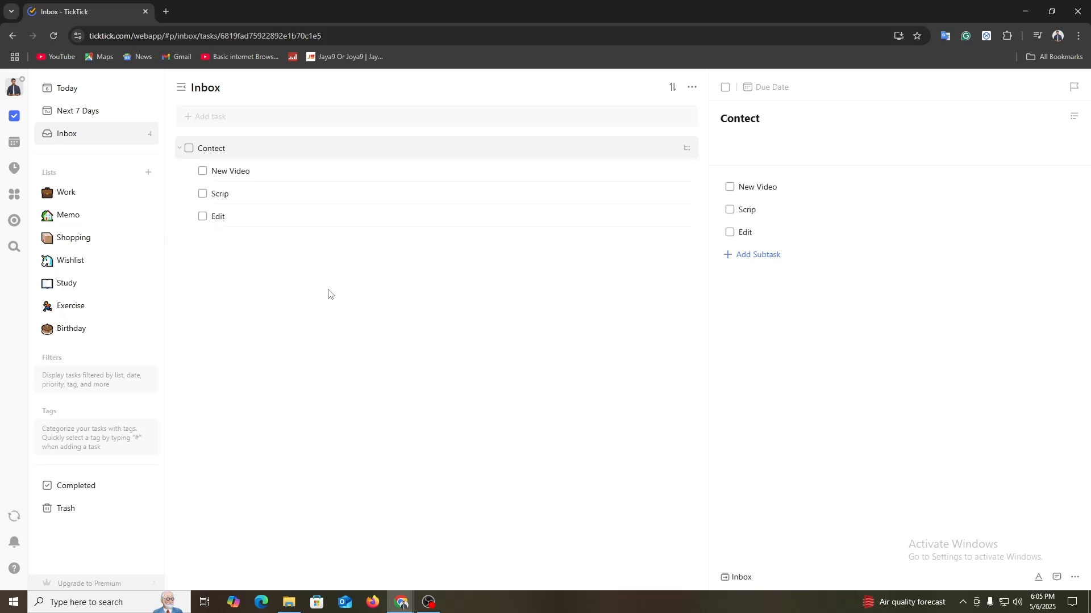
Step: Switch the Inbox to Kanban view and add a new section named Exam
click(692, 86)
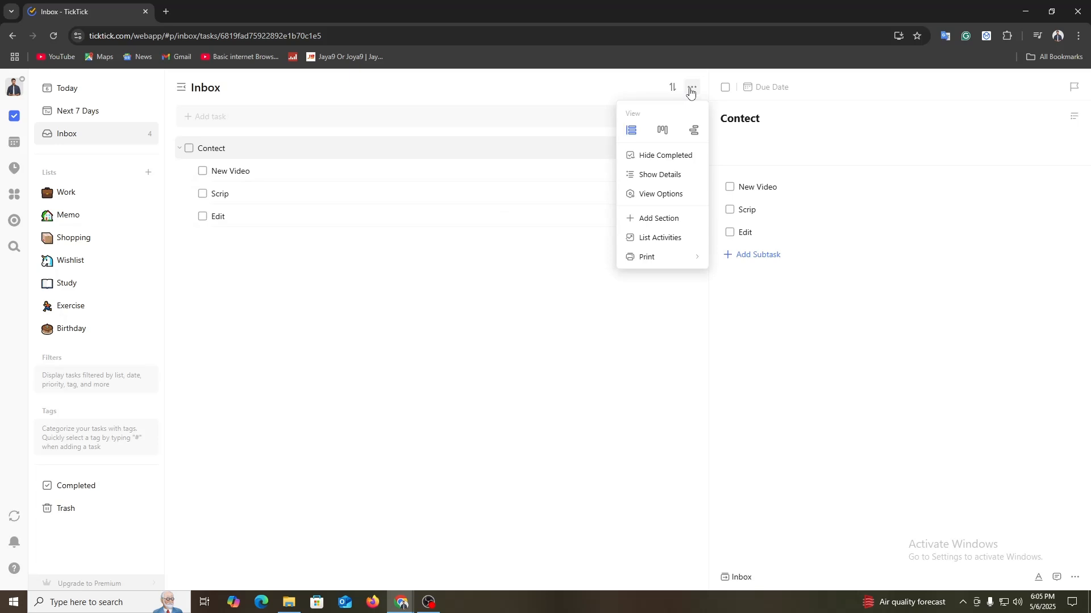
click(663, 130)
right_click(418, 215)
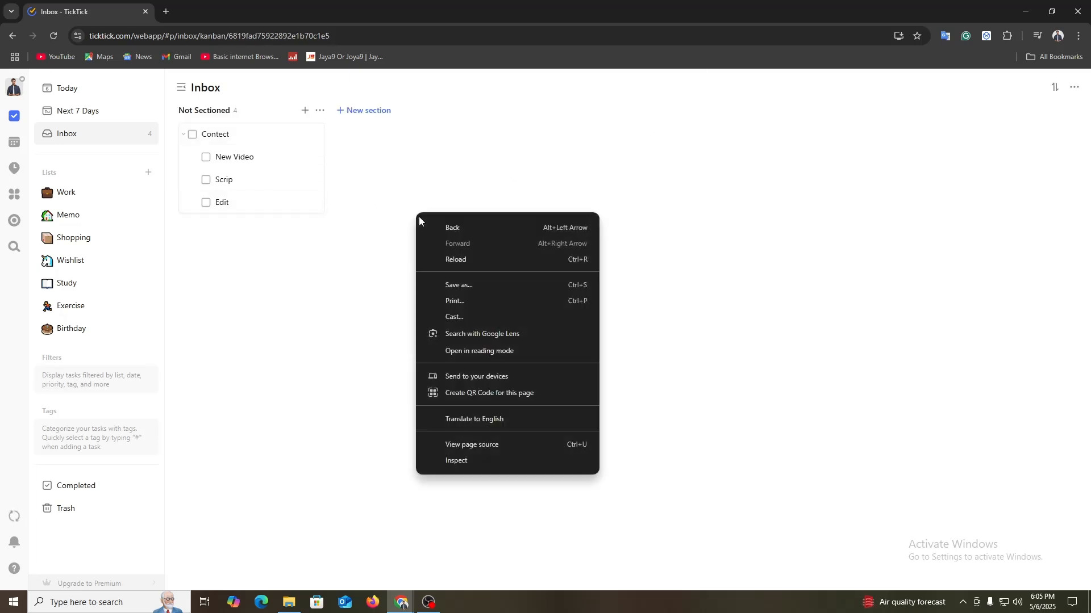
click(354, 213)
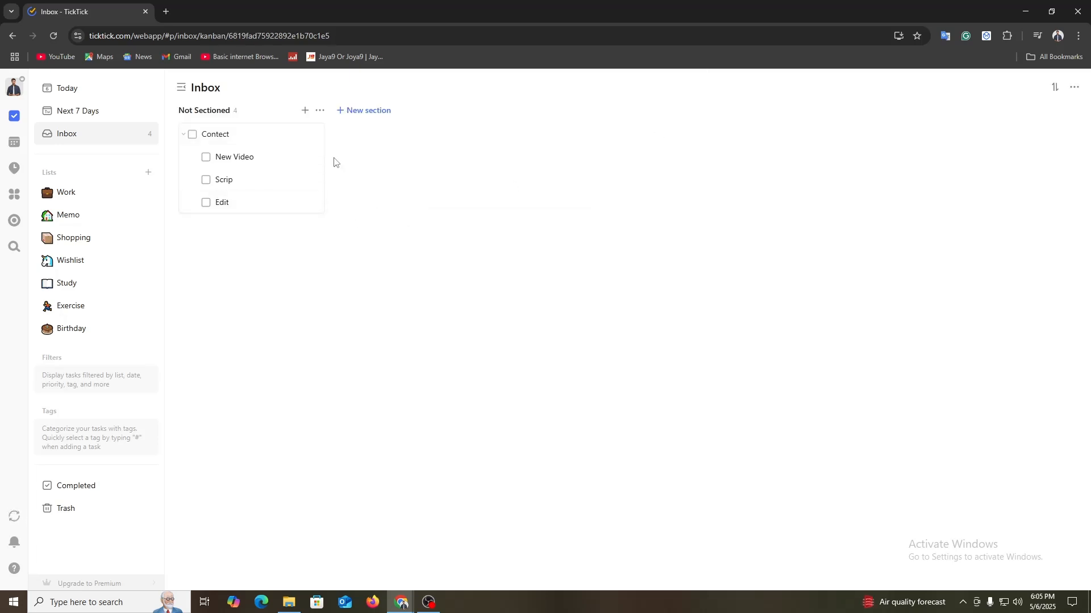
click(377, 118)
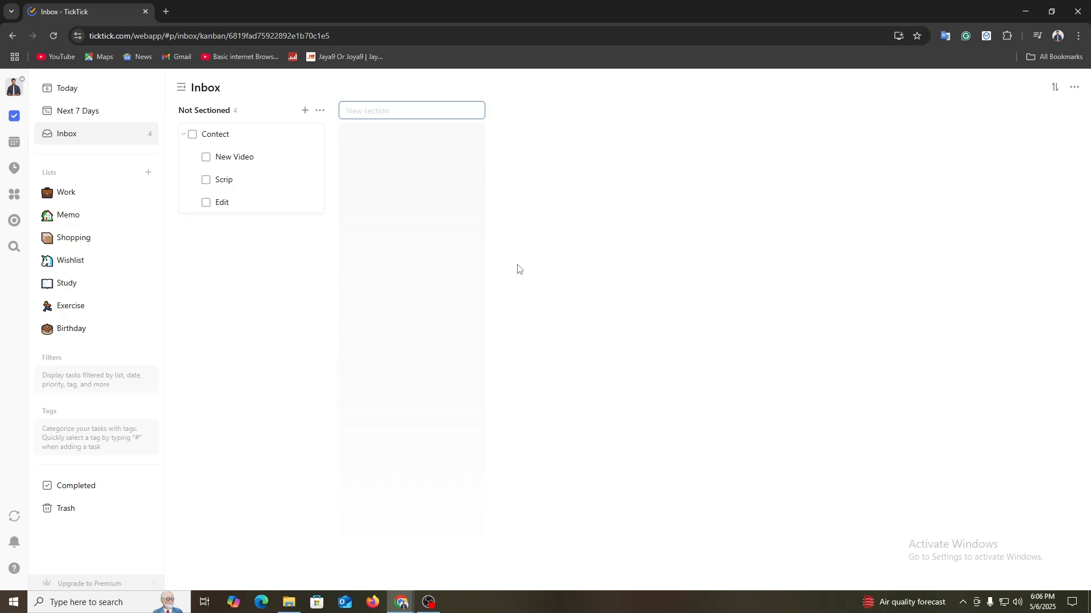
text(Exam)
key(Return)
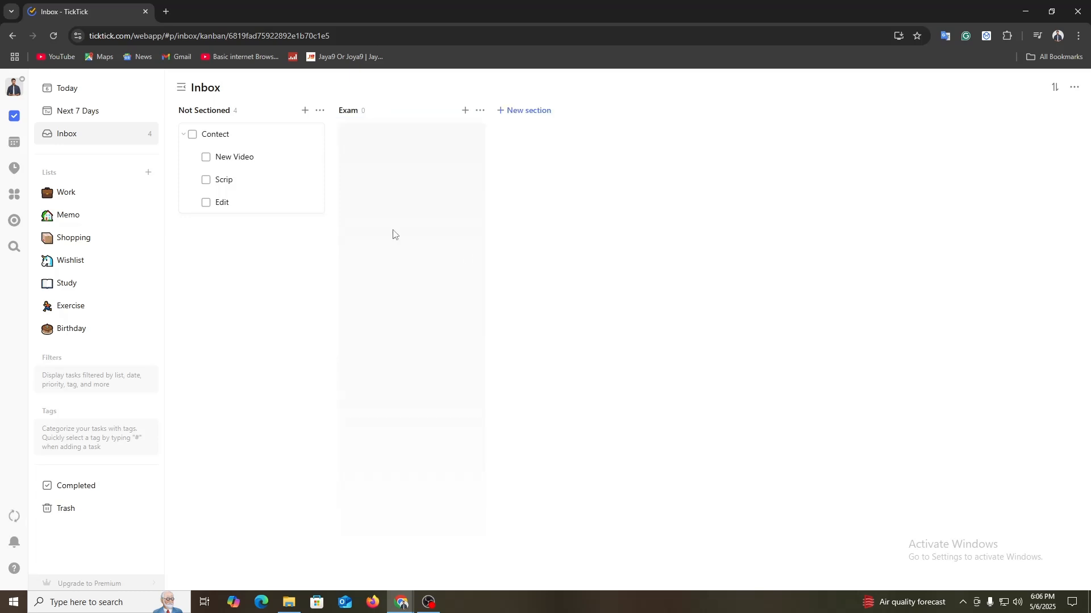
Step: Add the tasks English, Math and Science to the Exam section
right_click(404, 197)
click(456, 130)
click(464, 111)
text(Eng)
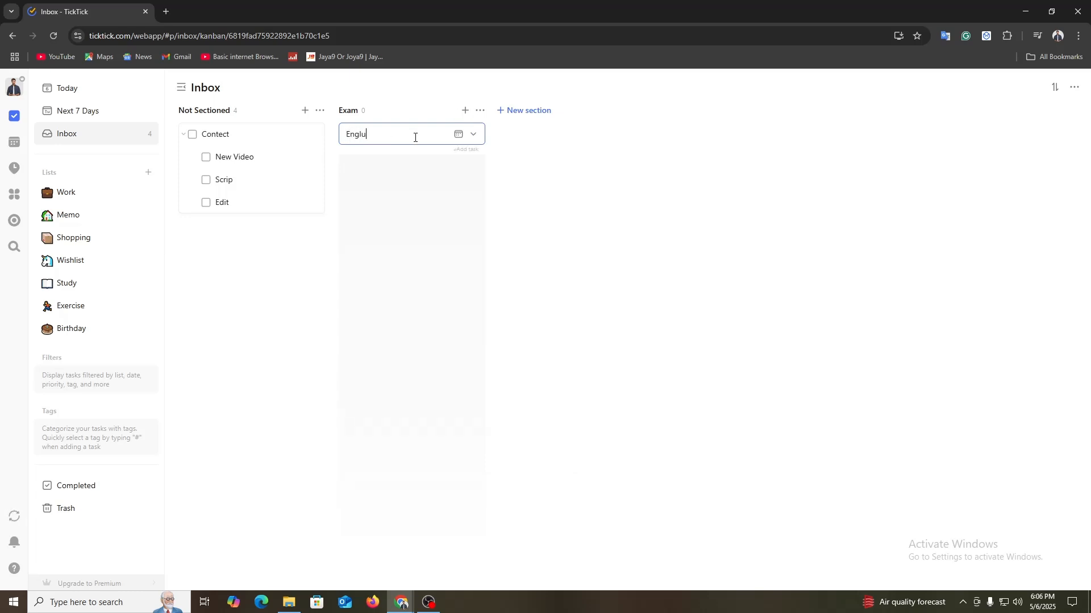
text(lish)
key(Return)
text(Math)
key(Return)
text(Science)
key(Return)
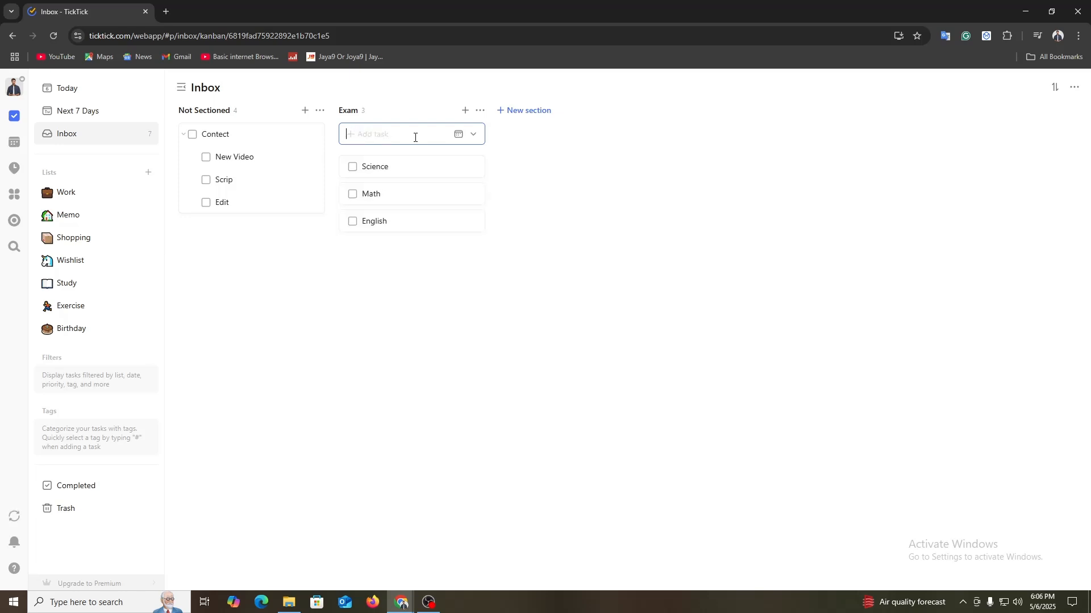
click(431, 343)
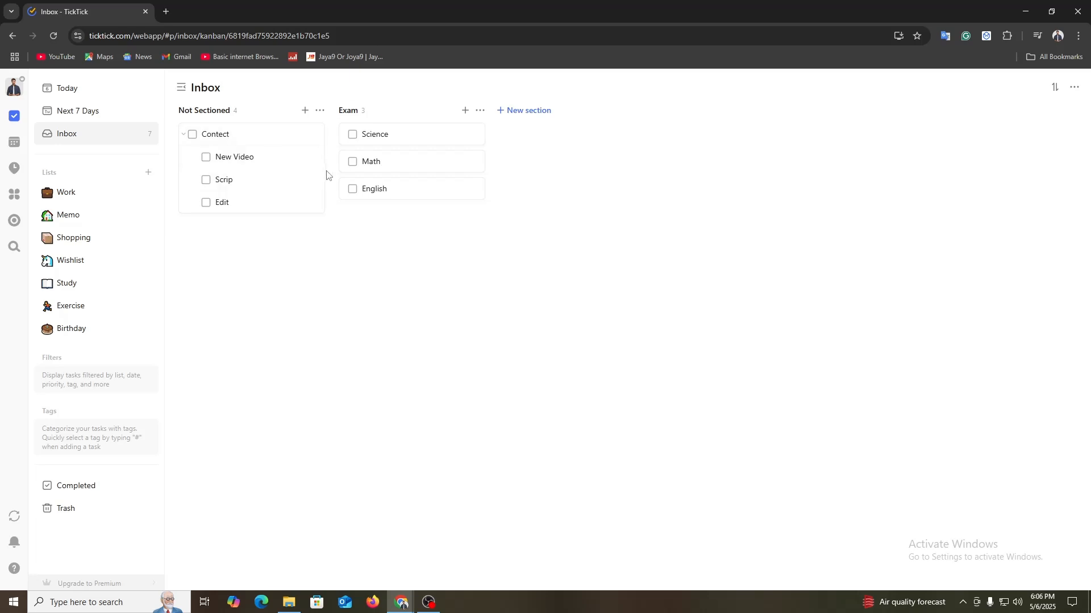
Step: Add three more sections to the Inbox board, named Tast, Progess and Complete
click(521, 109)
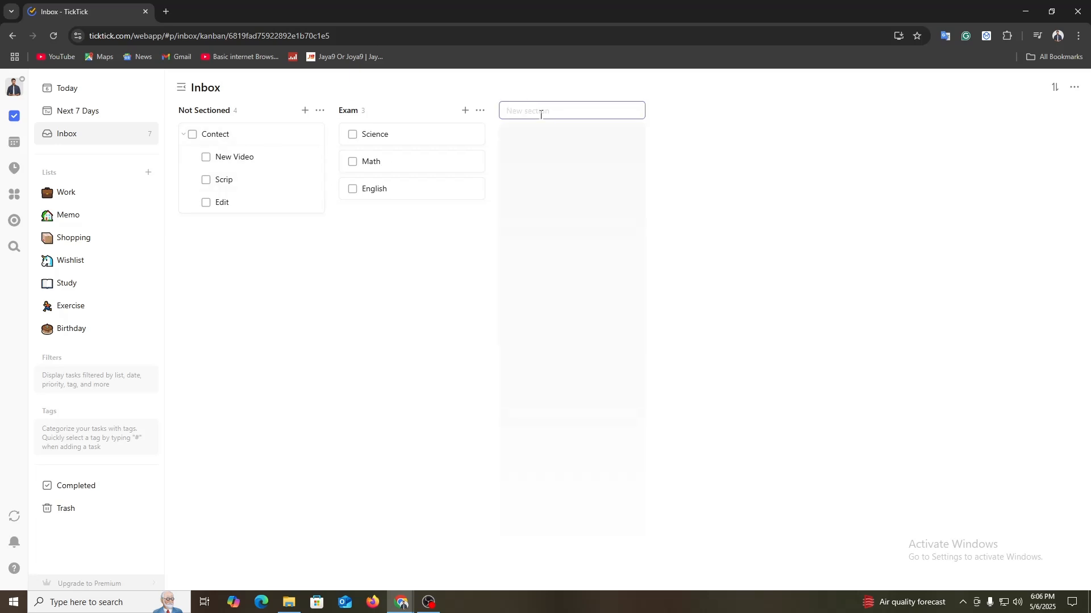
text(Tast)
key(Return)
click(680, 116)
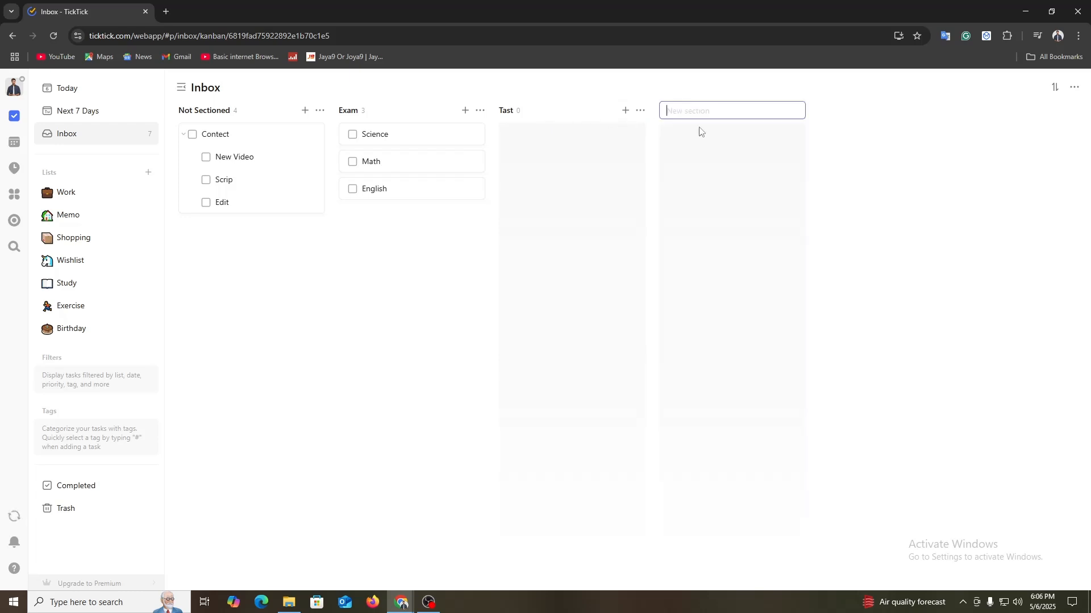
text(Progess)
key(Return)
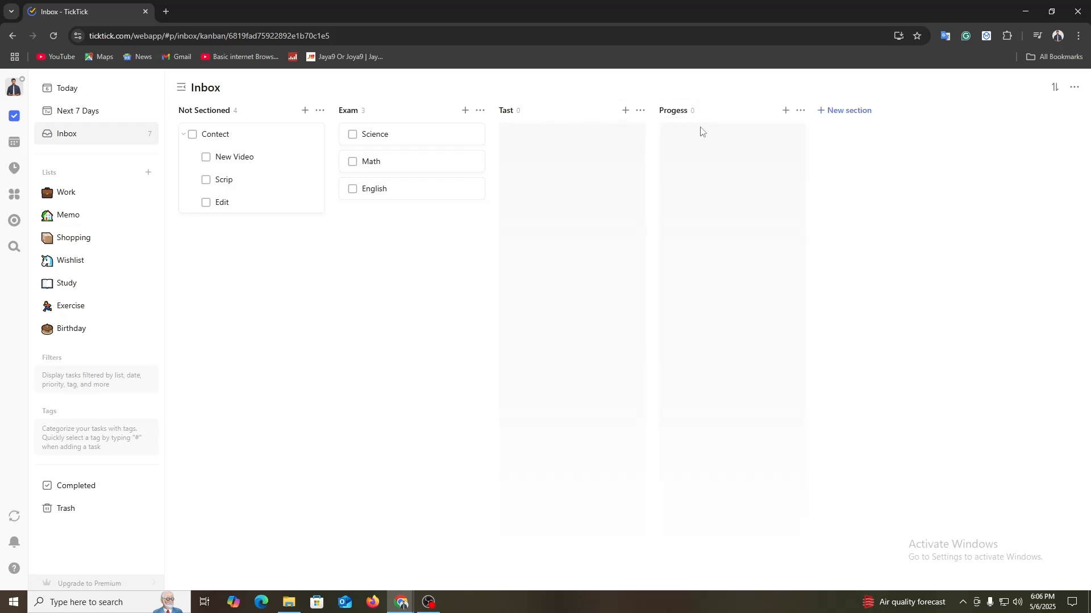
click(847, 120)
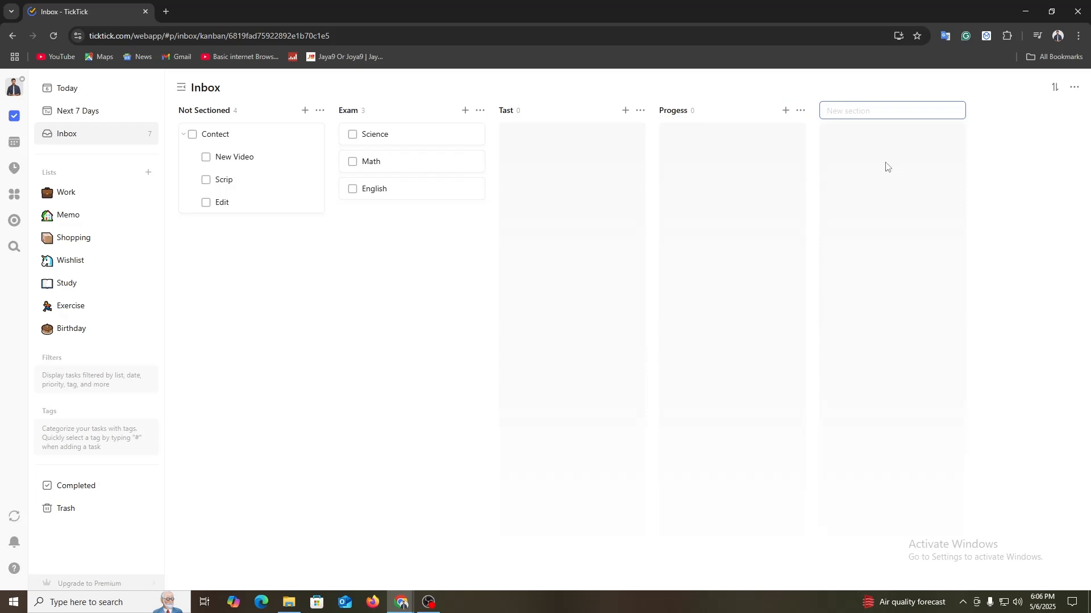
text(Complete)
key(Return)
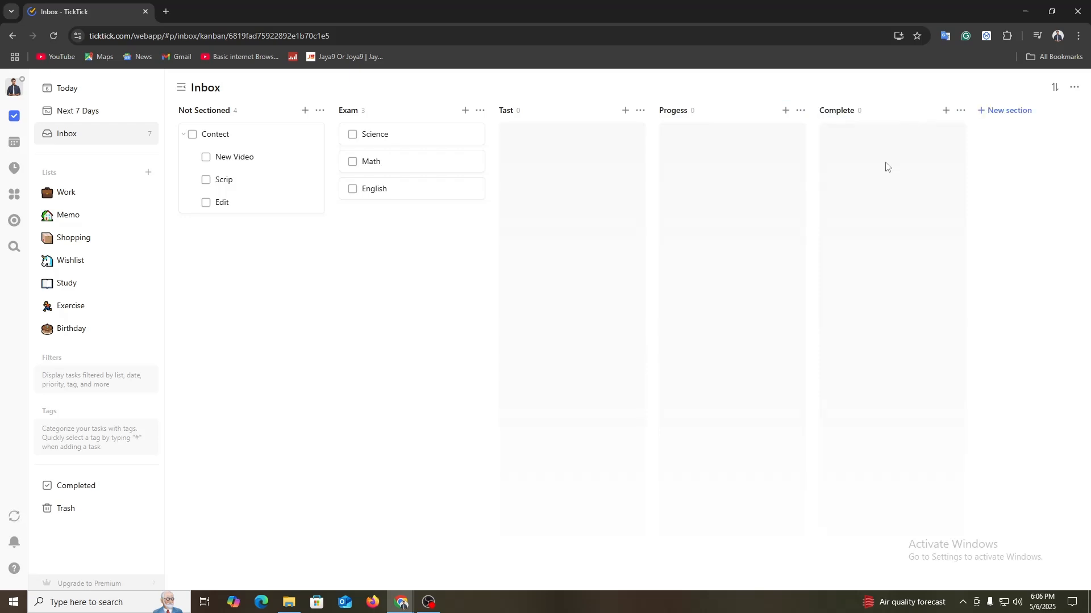
Step: Move the New Video subtask to the Tast section, on to Progess and finally into Complete
drag(233, 159, 591, 193)
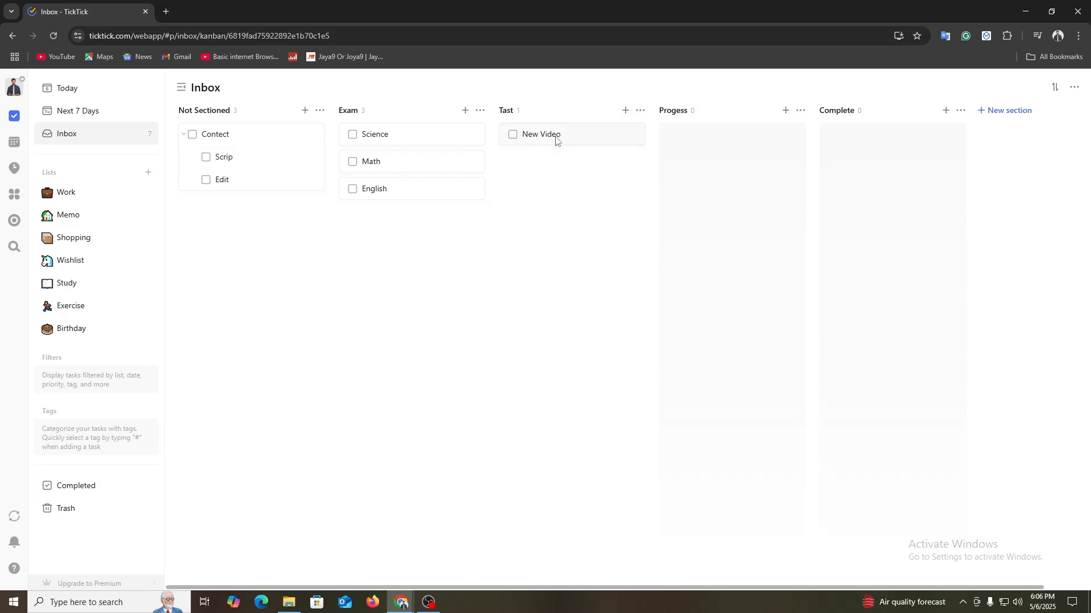
drag(556, 140, 718, 139)
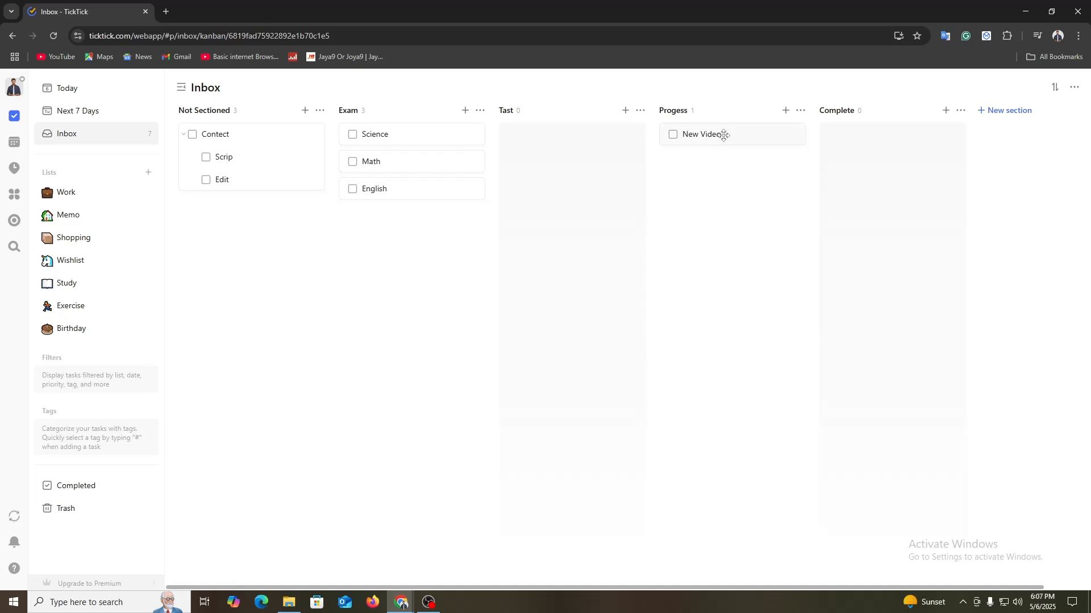
drag(721, 135, 886, 146)
Step: Add a task titled "Programming" with today's date in the Next 7 Days view
click(79, 113)
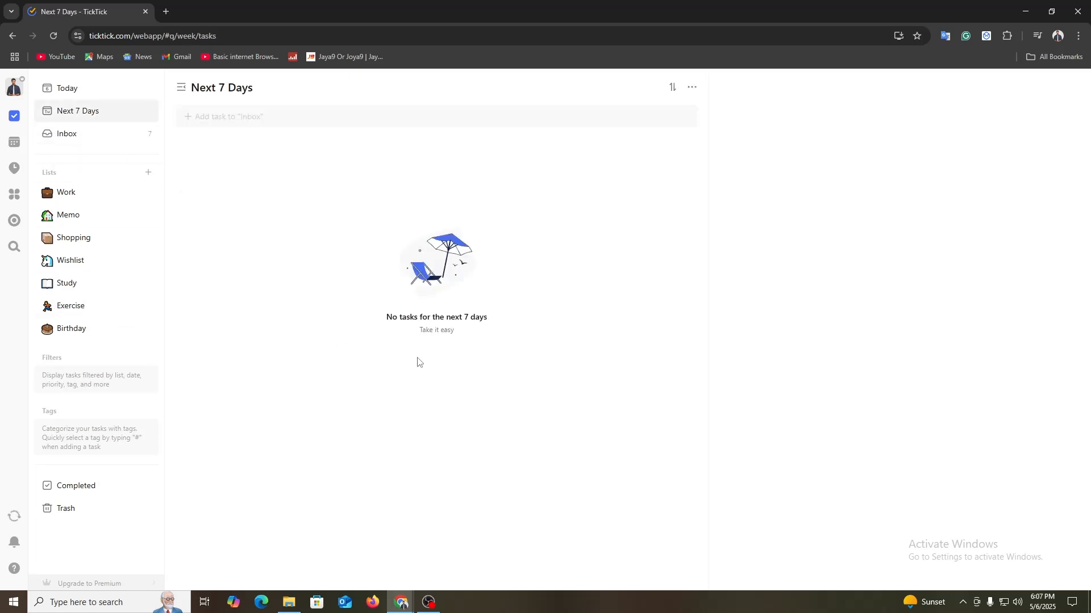
right_click(446, 232)
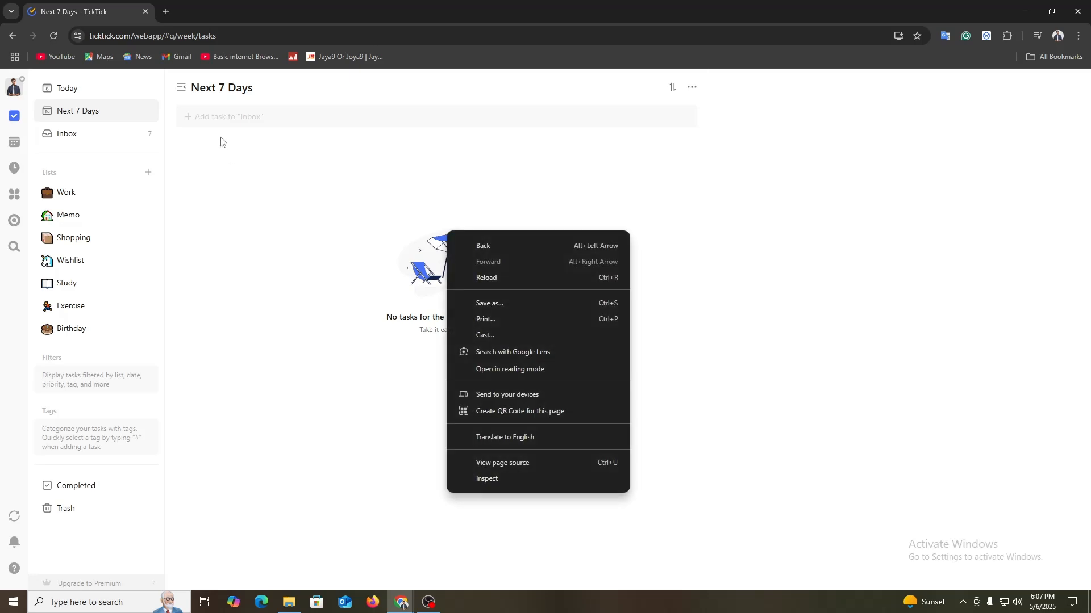
click(238, 117)
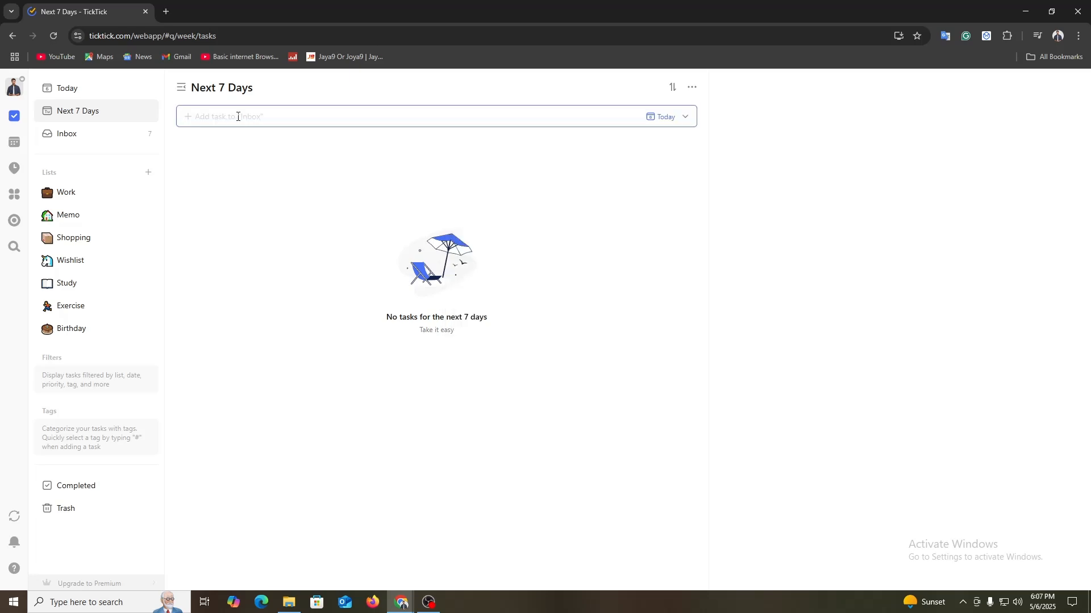
text(Programming)
key(Return)
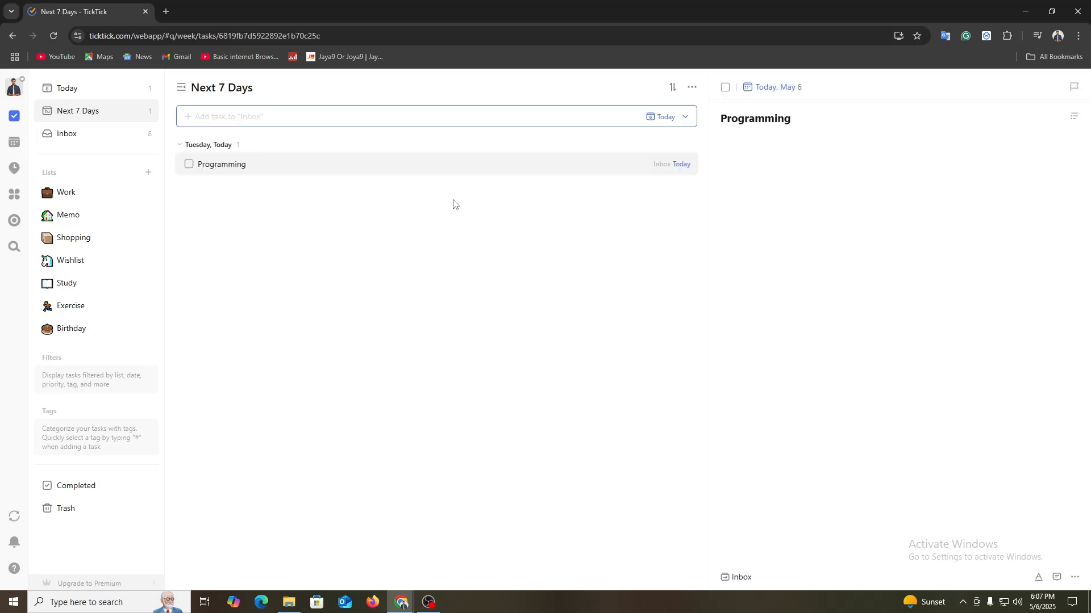
Step: Add a subtask titled "Shopify" under the Programming task
right_click(320, 170)
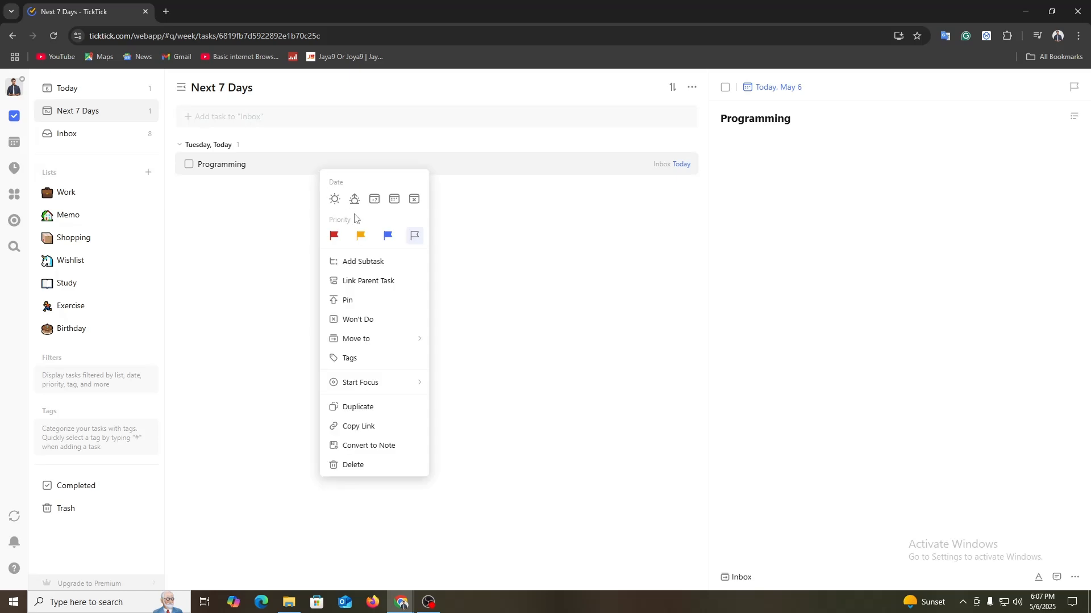
click(353, 262)
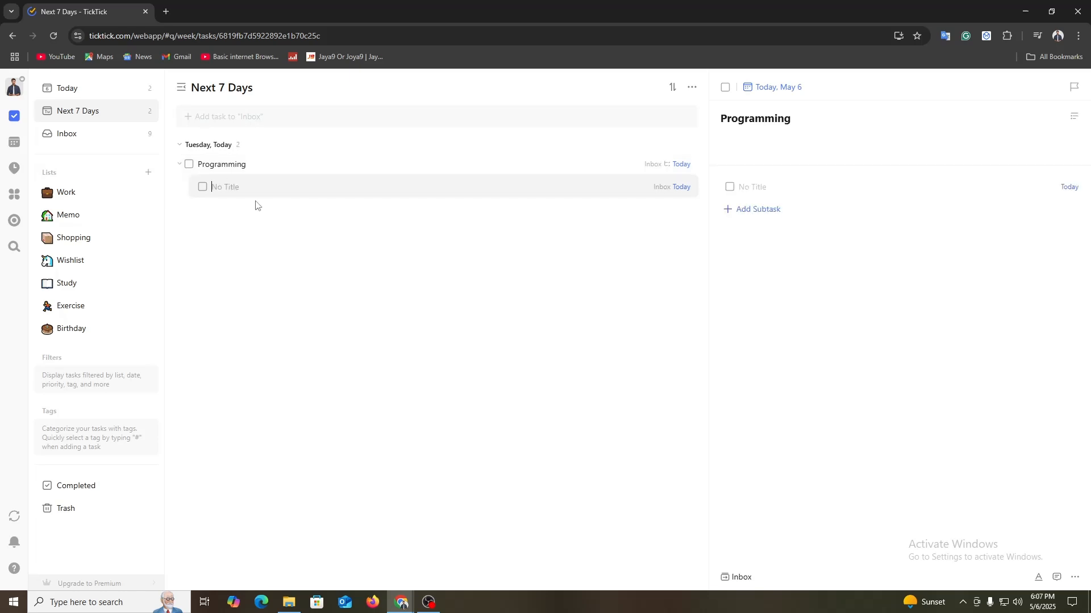
text(Shopify)
key(Return)
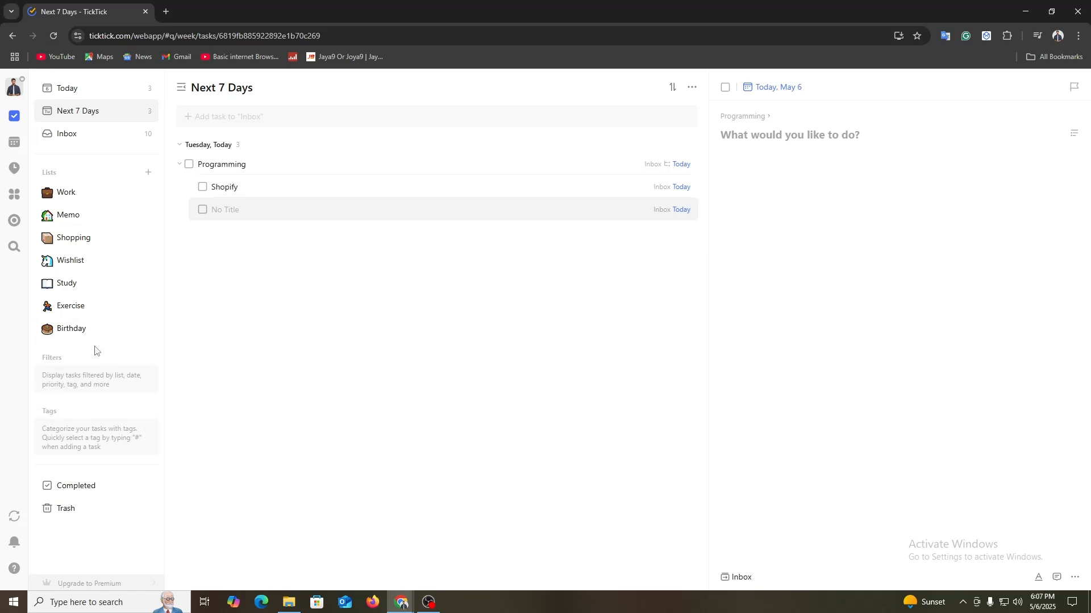
Step: Look at the Next 7 Days view options for date display and task detail layout, and close them
click(692, 88)
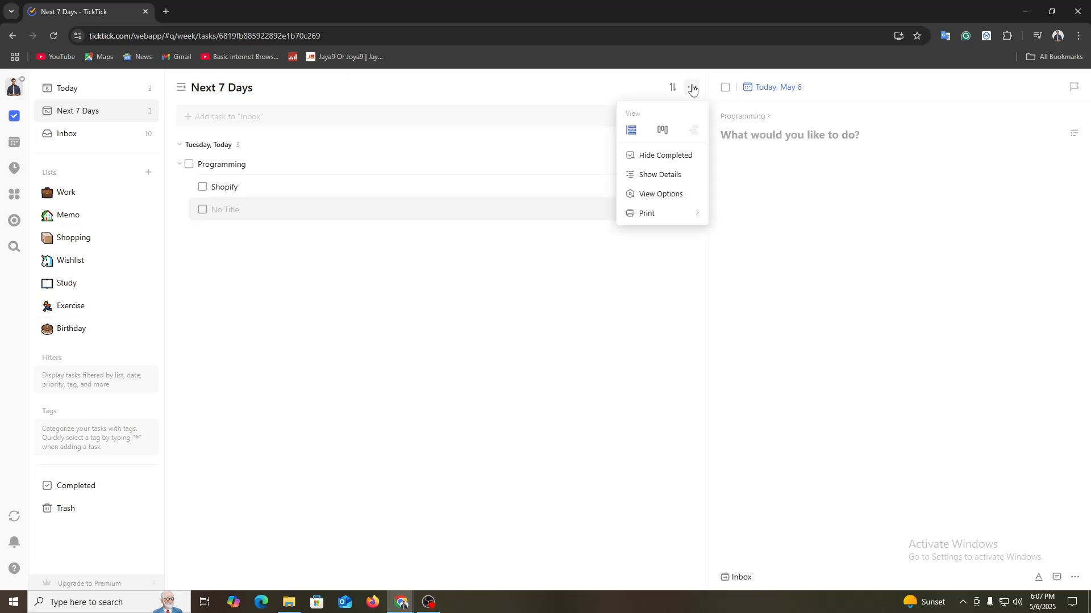
click(698, 194)
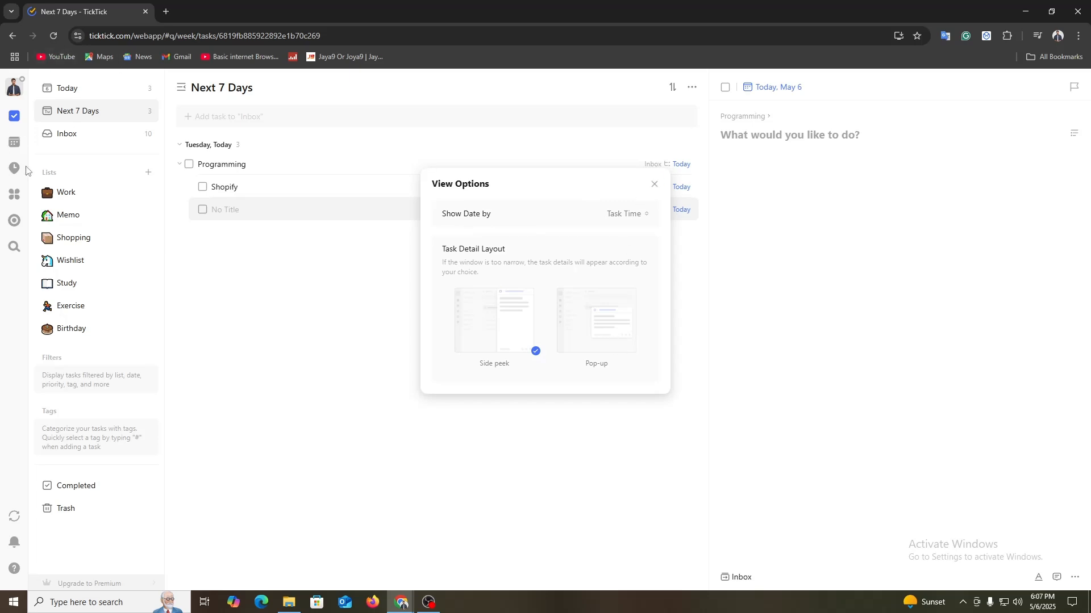
click(655, 184)
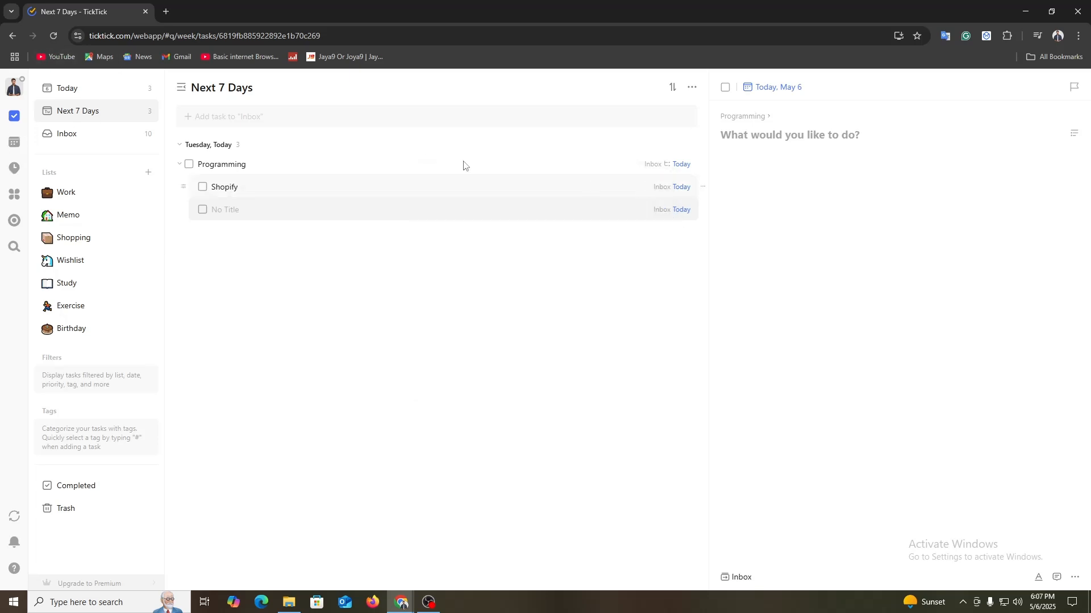
Step: Start creating a new habit in the Habit module and name it "GYM"
click(14, 168)
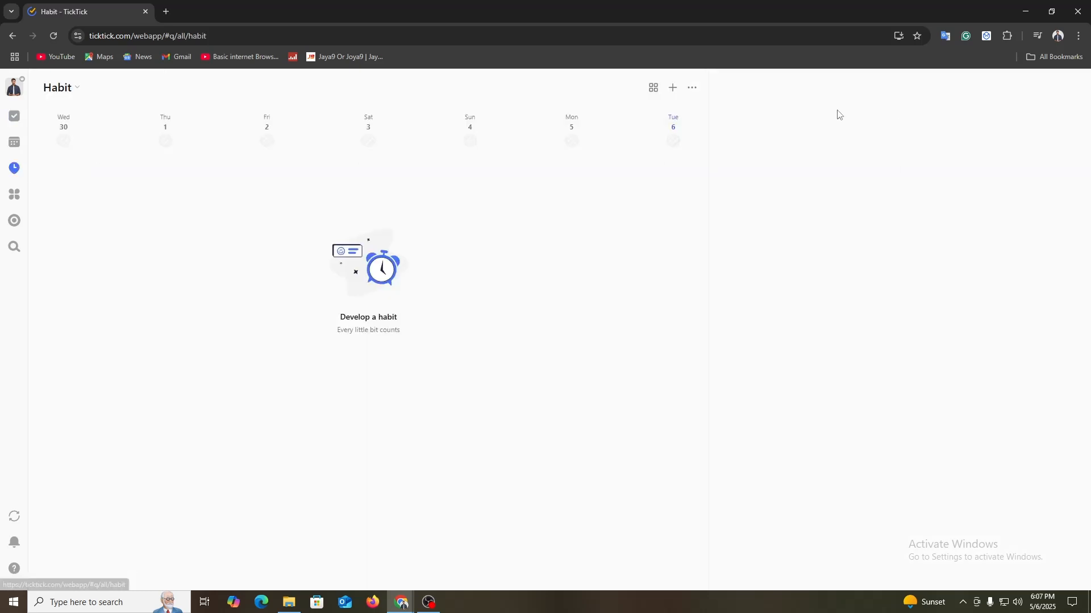
click(673, 90)
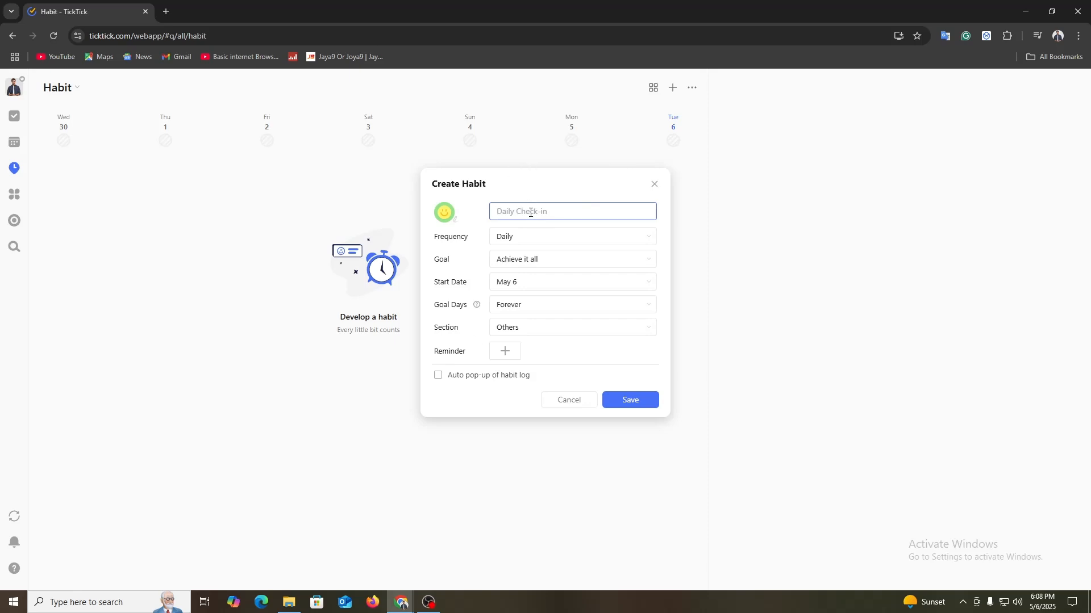
text(GYN)
key(BackSpace)
text(M)
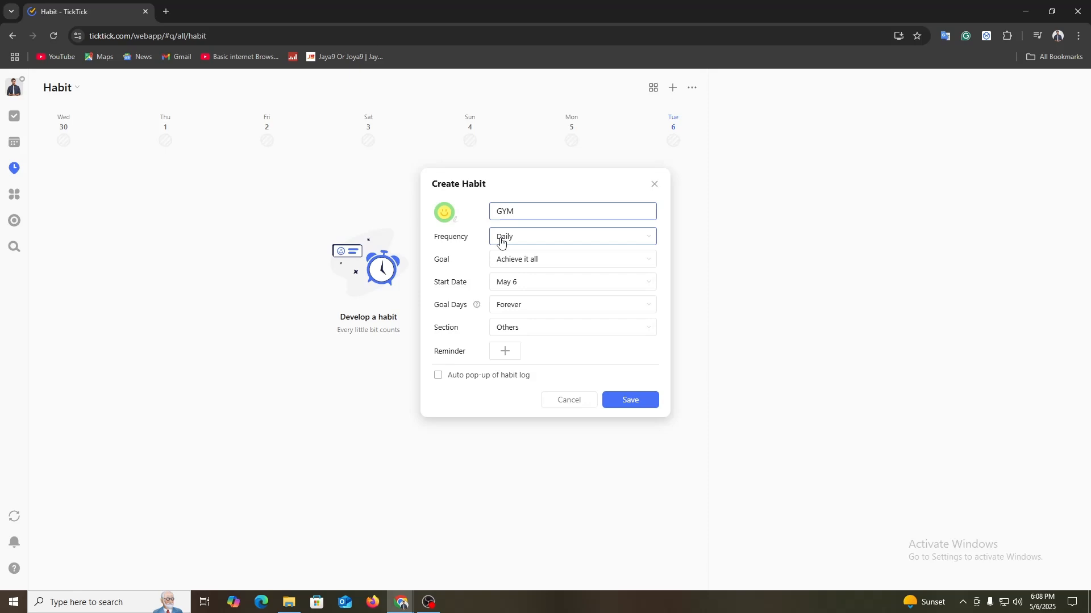
Step: Look through the Goal choices and the Start Date calendar of the GYM habit
click(554, 261)
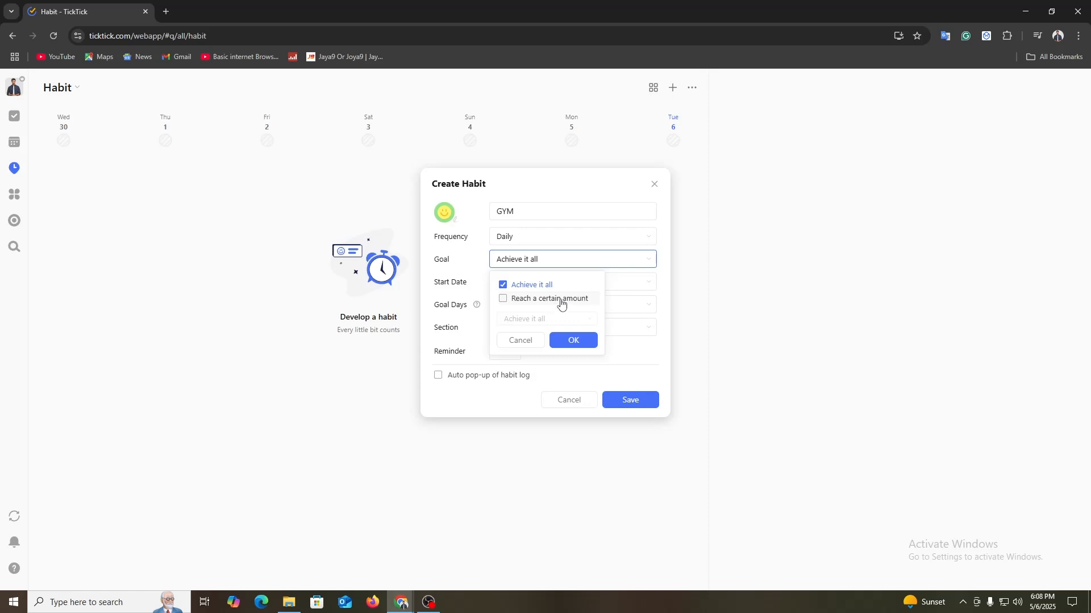
click(475, 250)
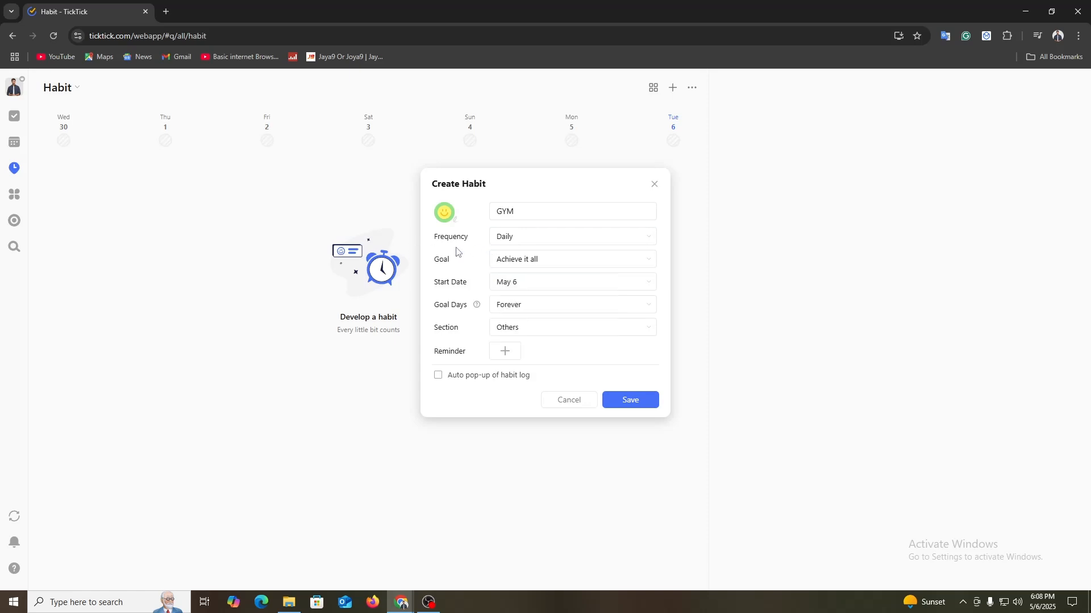
click(526, 291)
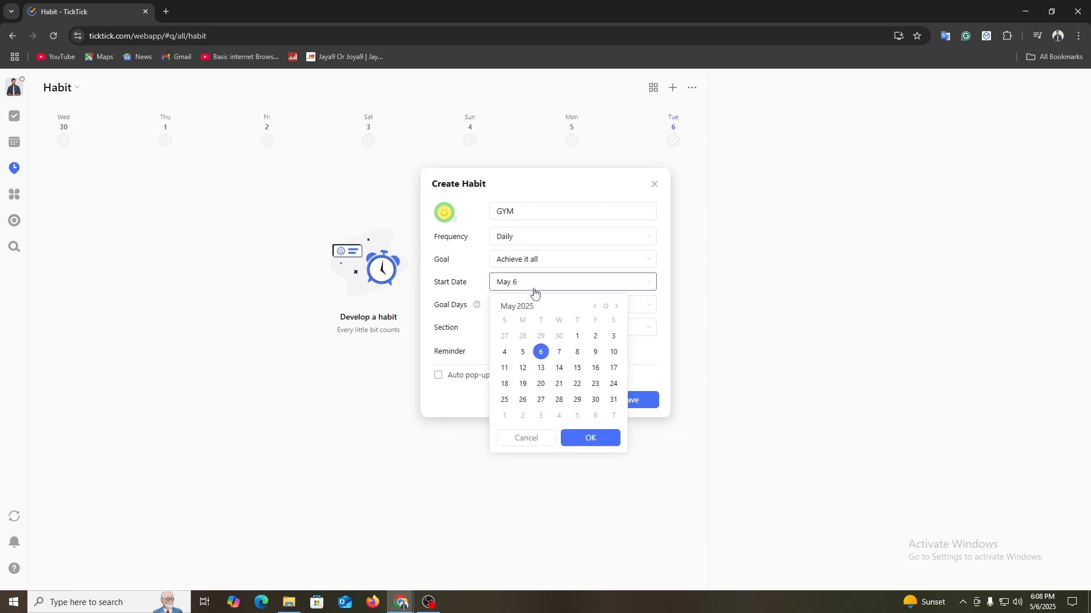
click(559, 352)
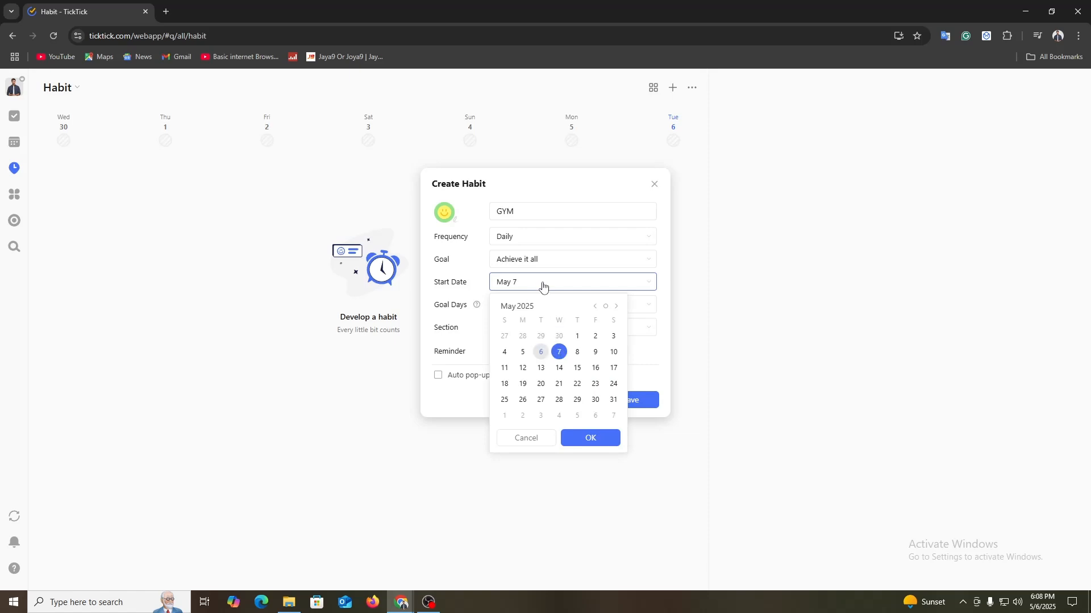
click(541, 353)
click(436, 298)
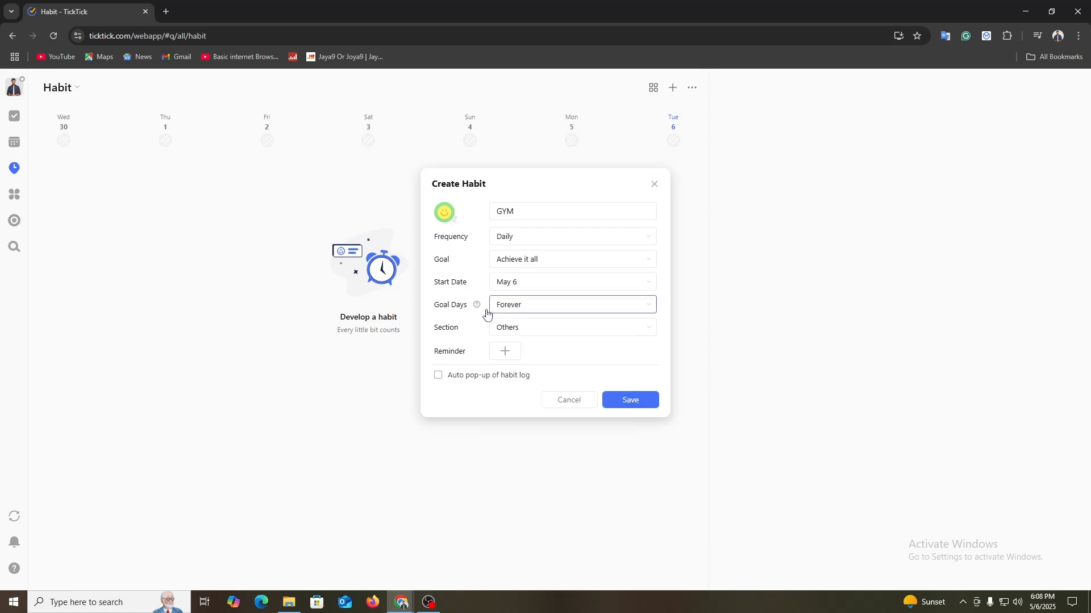
Step: Set the GYM habit's goal days to 21 days and section to Morning, enable auto pop-up of habit log, and save it
click(505, 307)
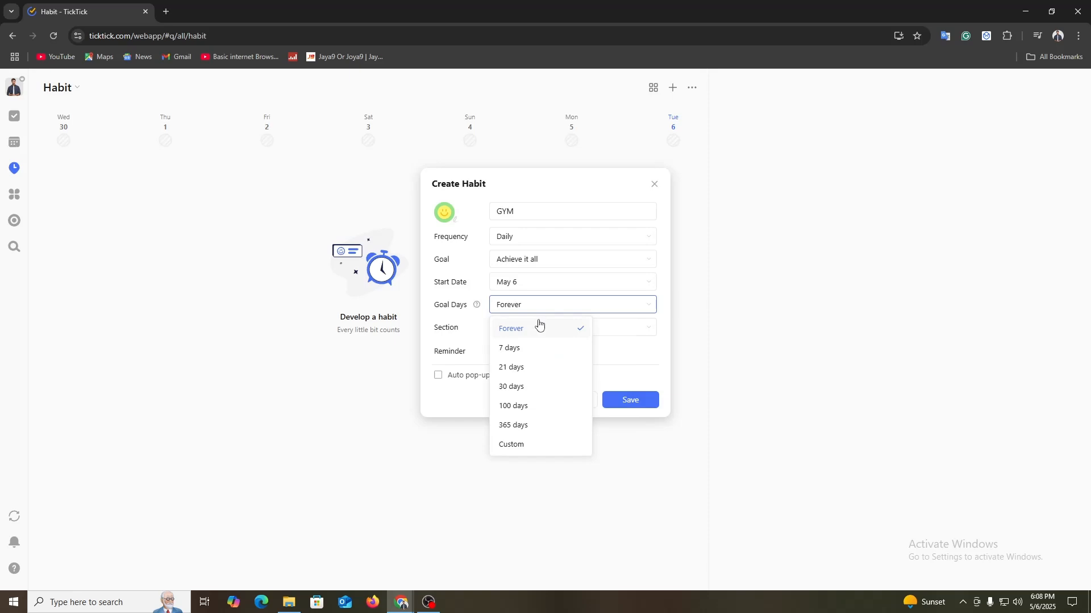
click(515, 368)
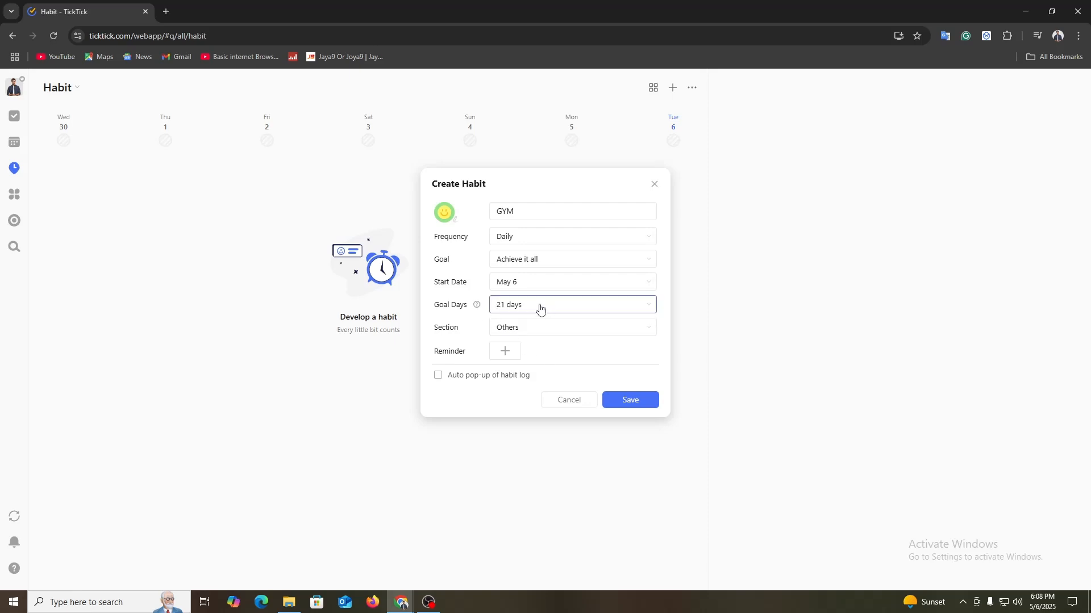
click(518, 331)
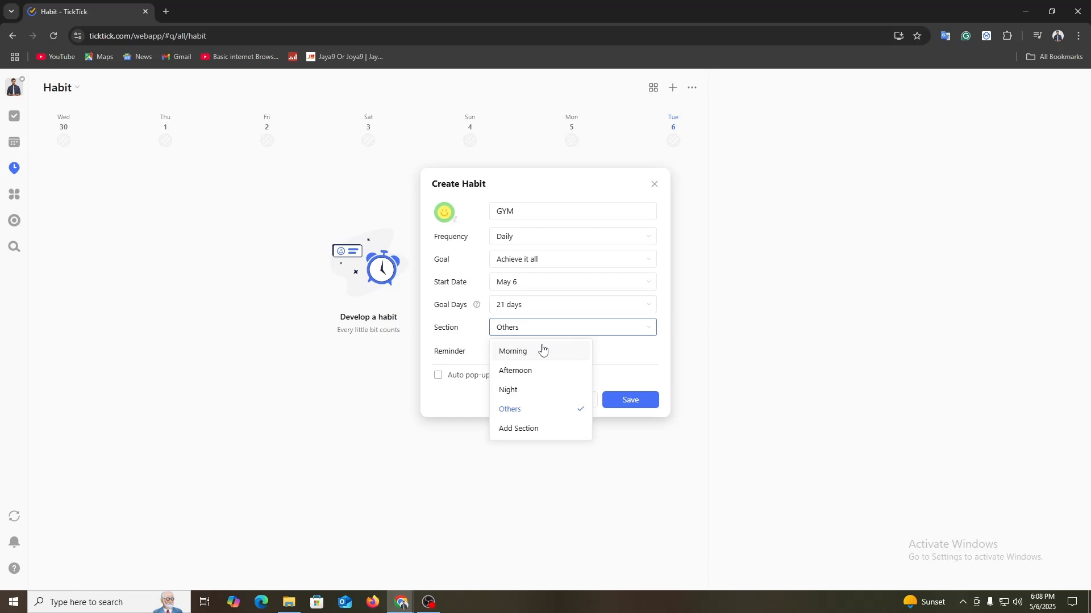
click(542, 351)
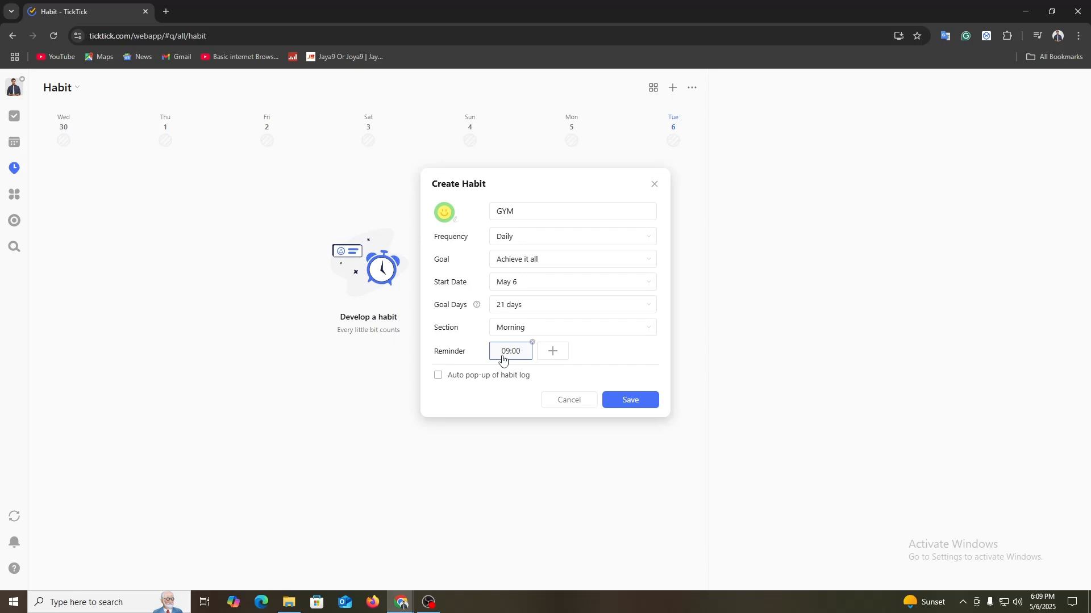
click(476, 380)
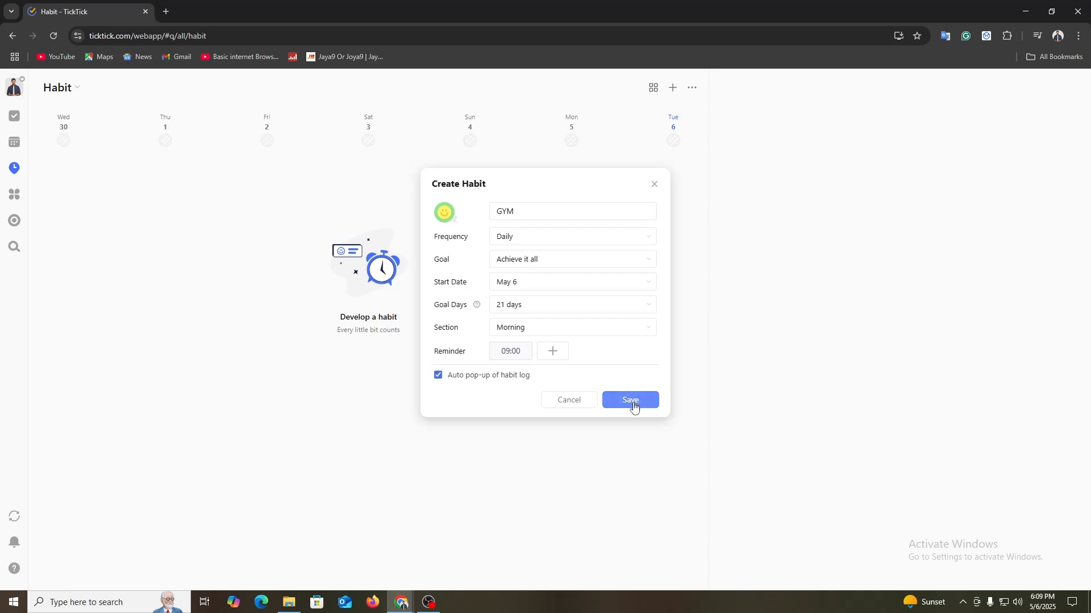
click(631, 401)
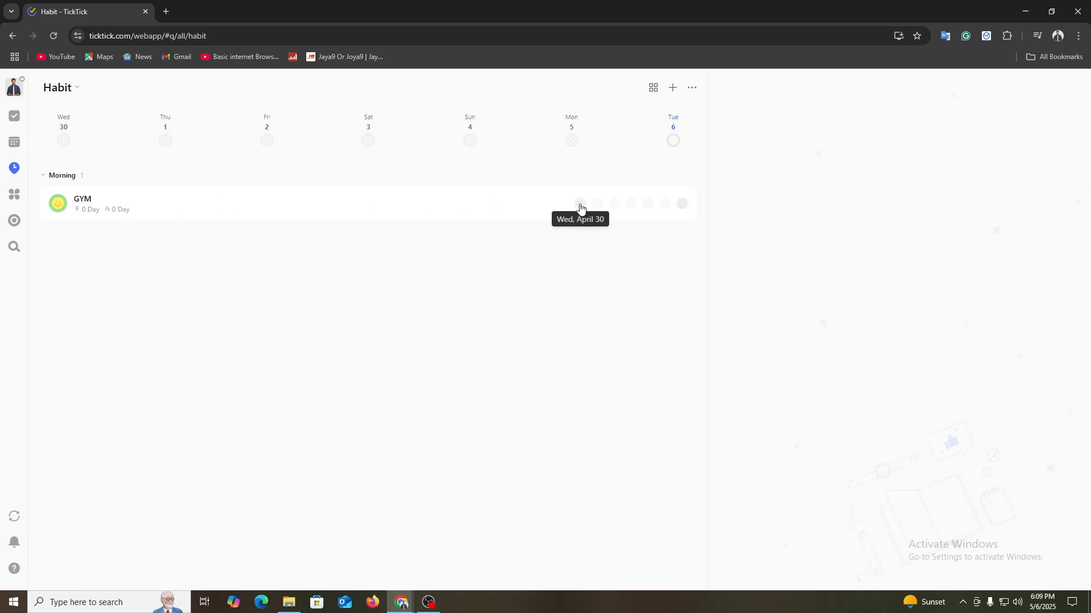
Step: Check in the GYM habit for Wed, April 30 with the log note "Demo", and return to the task view
click(580, 203)
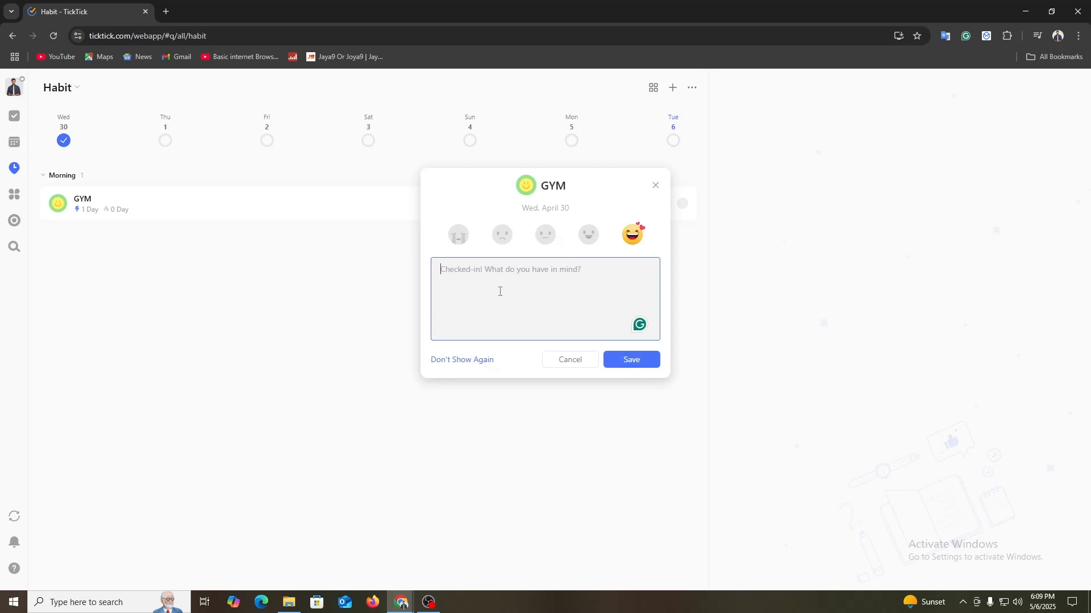
text(Demo)
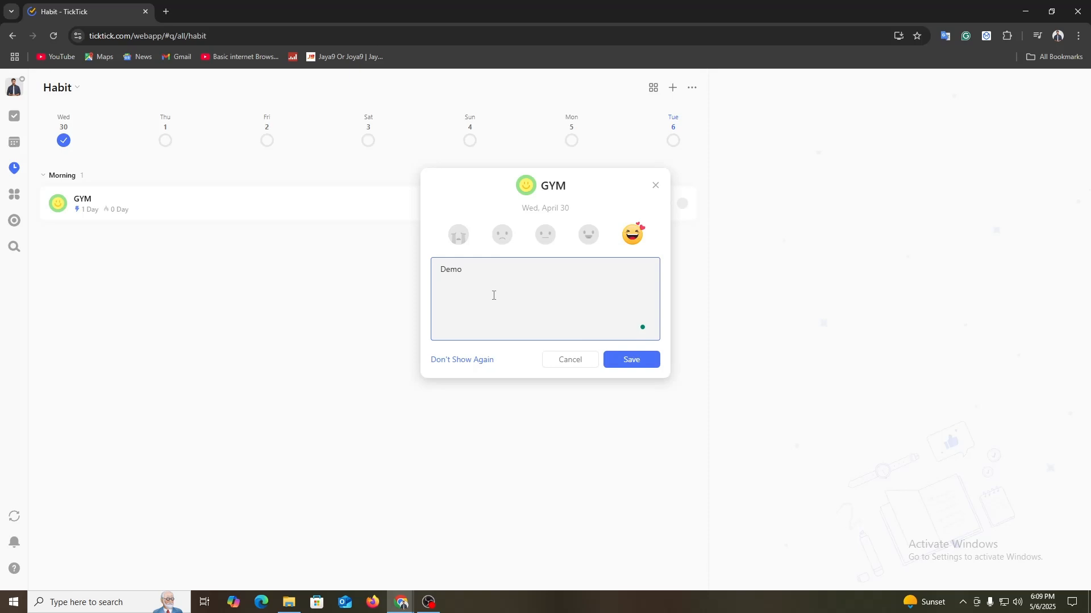
click(642, 362)
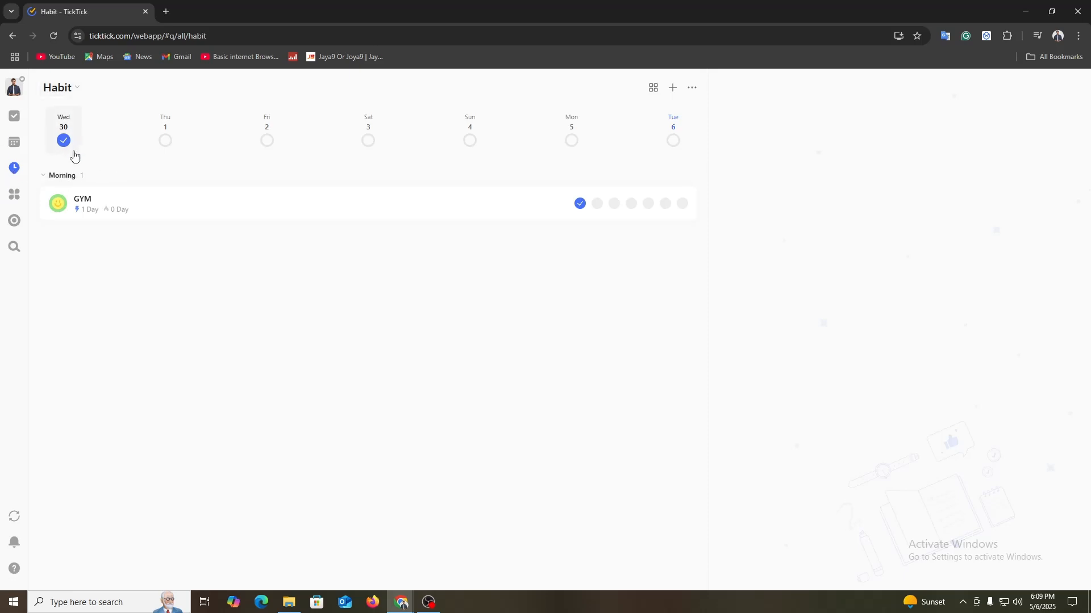
click(15, 116)
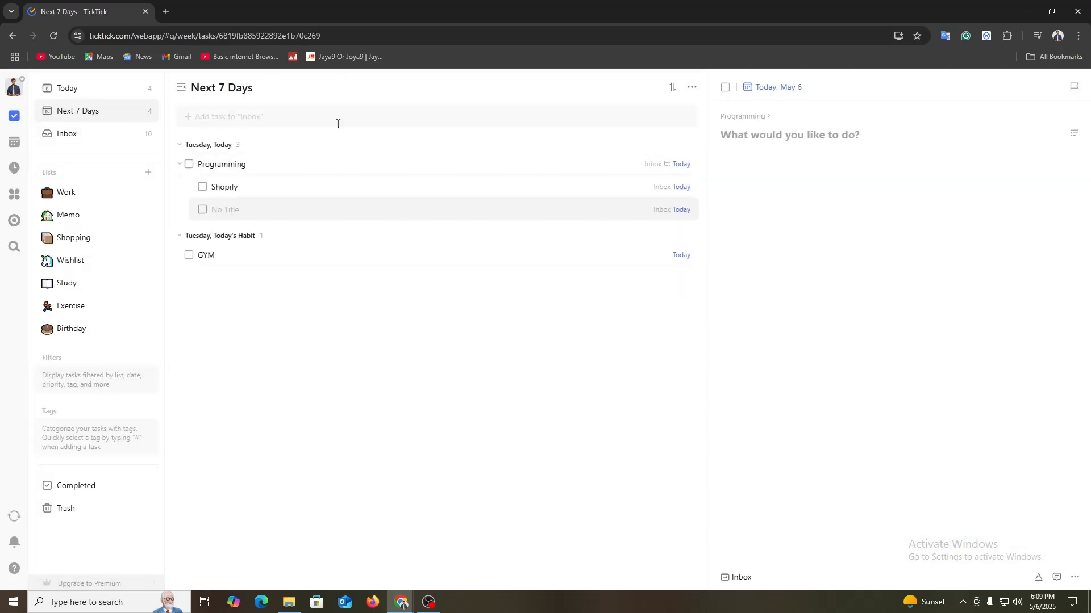